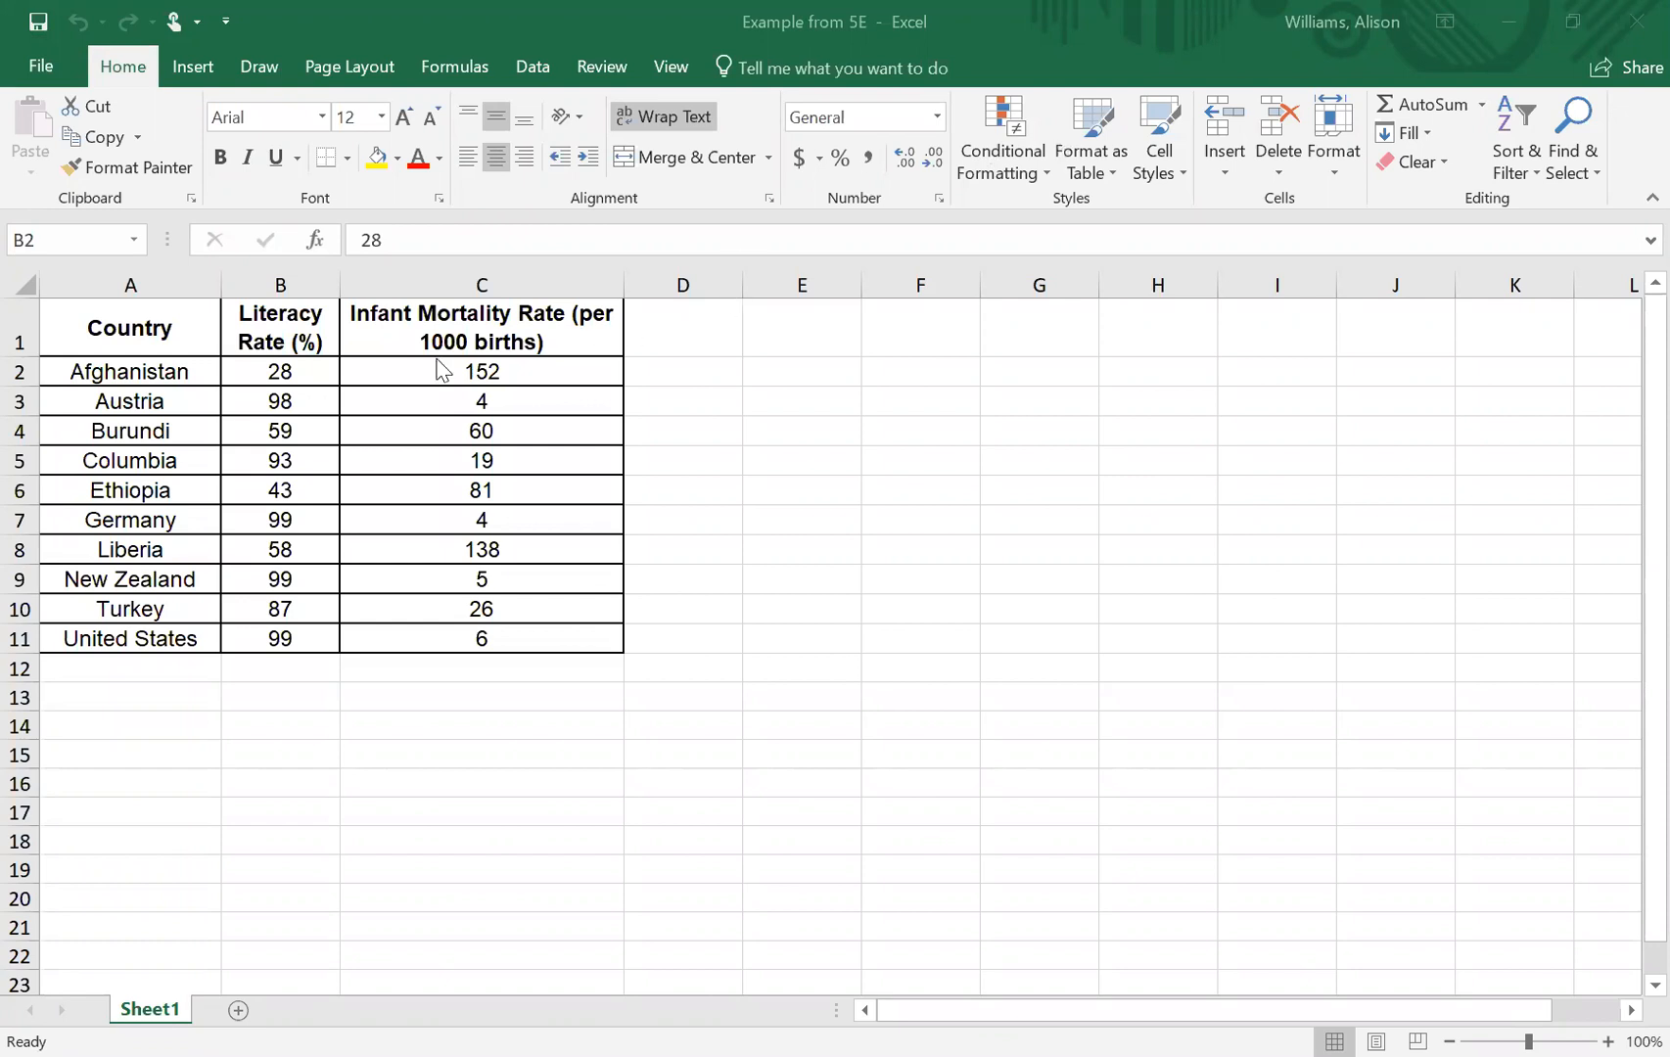
- Insert a markers-only scatter chart from the data in B2:C11 and place it beside the table, clear of the data
click(306, 372)
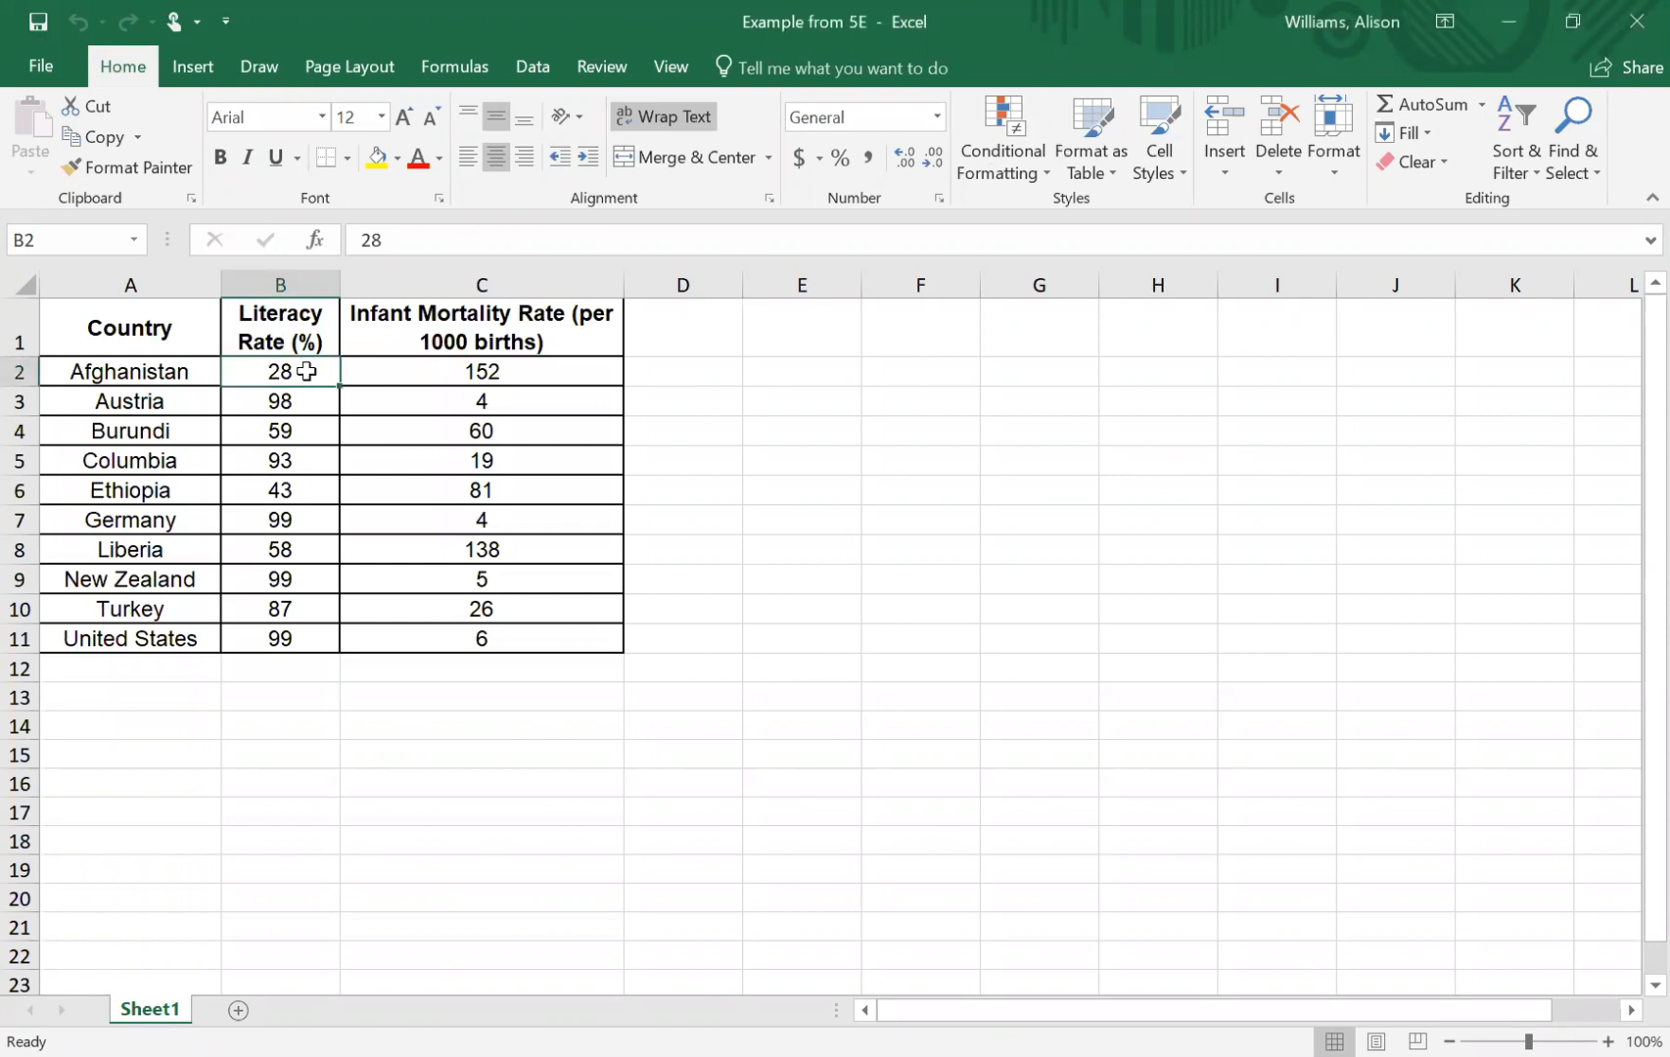
key(shift+Right)
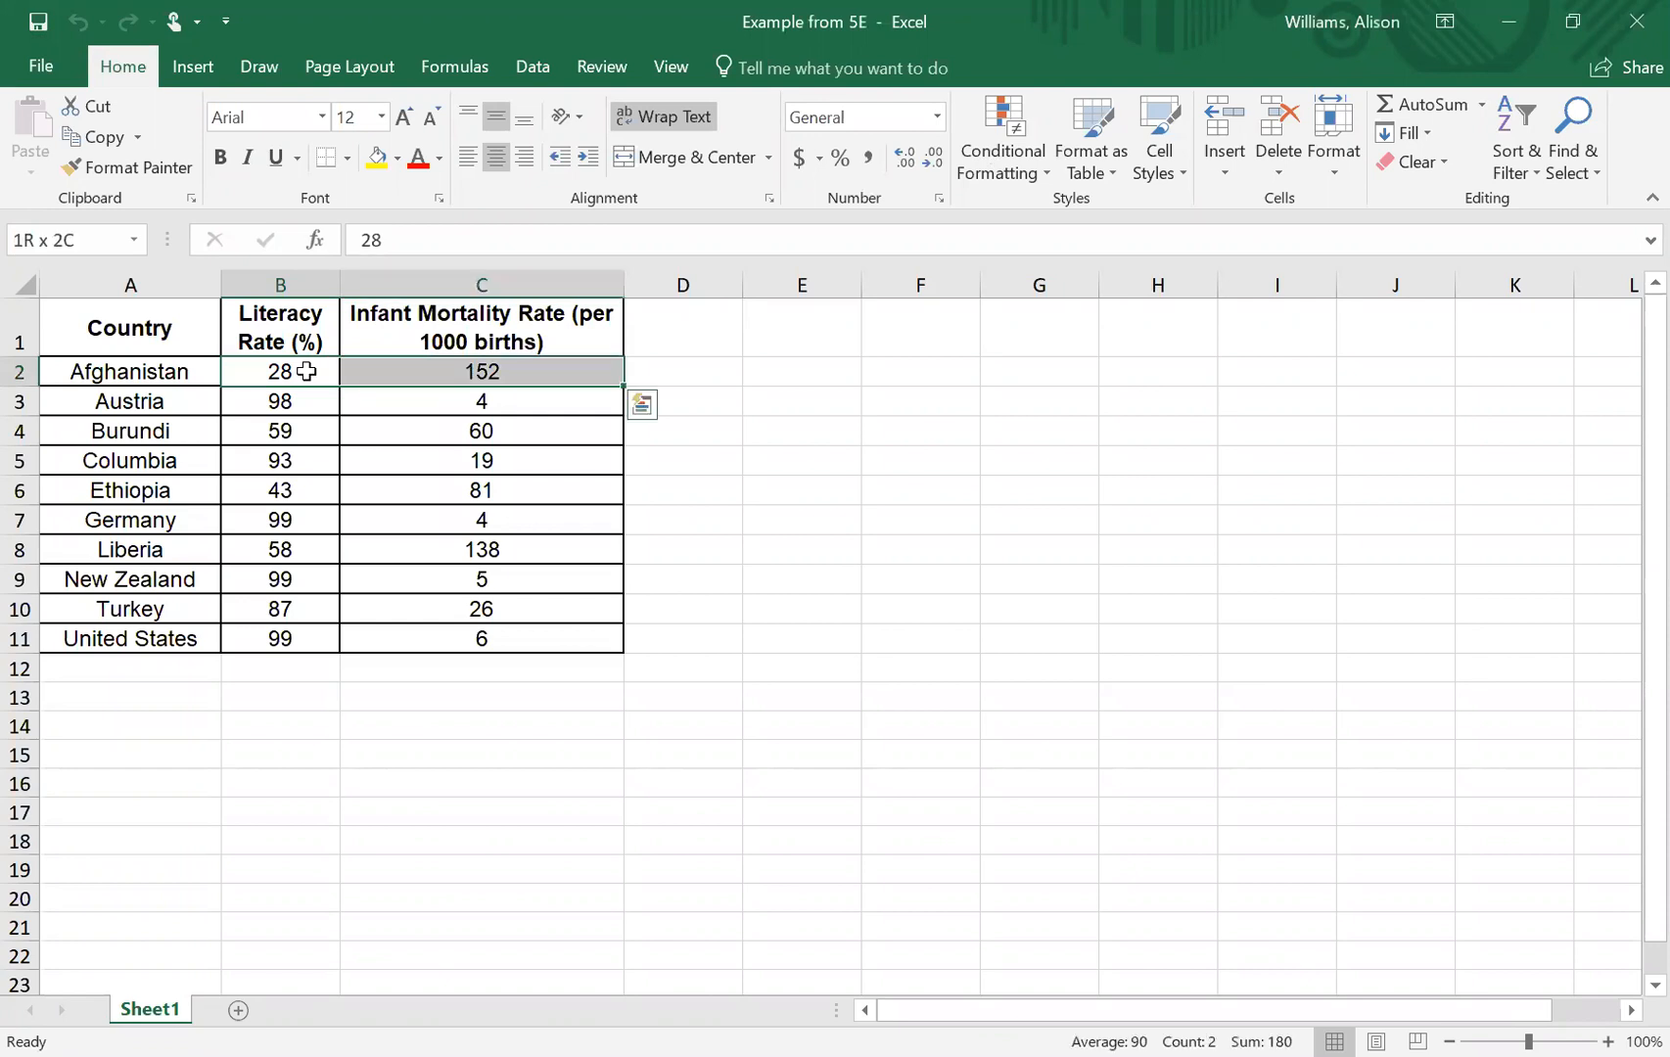
key(shift+Down)
key(shift+Down)
key(shift+Down)
key(shift+Down)
key(shift+Down)
key(shift+Down)
key(shift+Down)
key(shift+Down)
key(shift+Down)
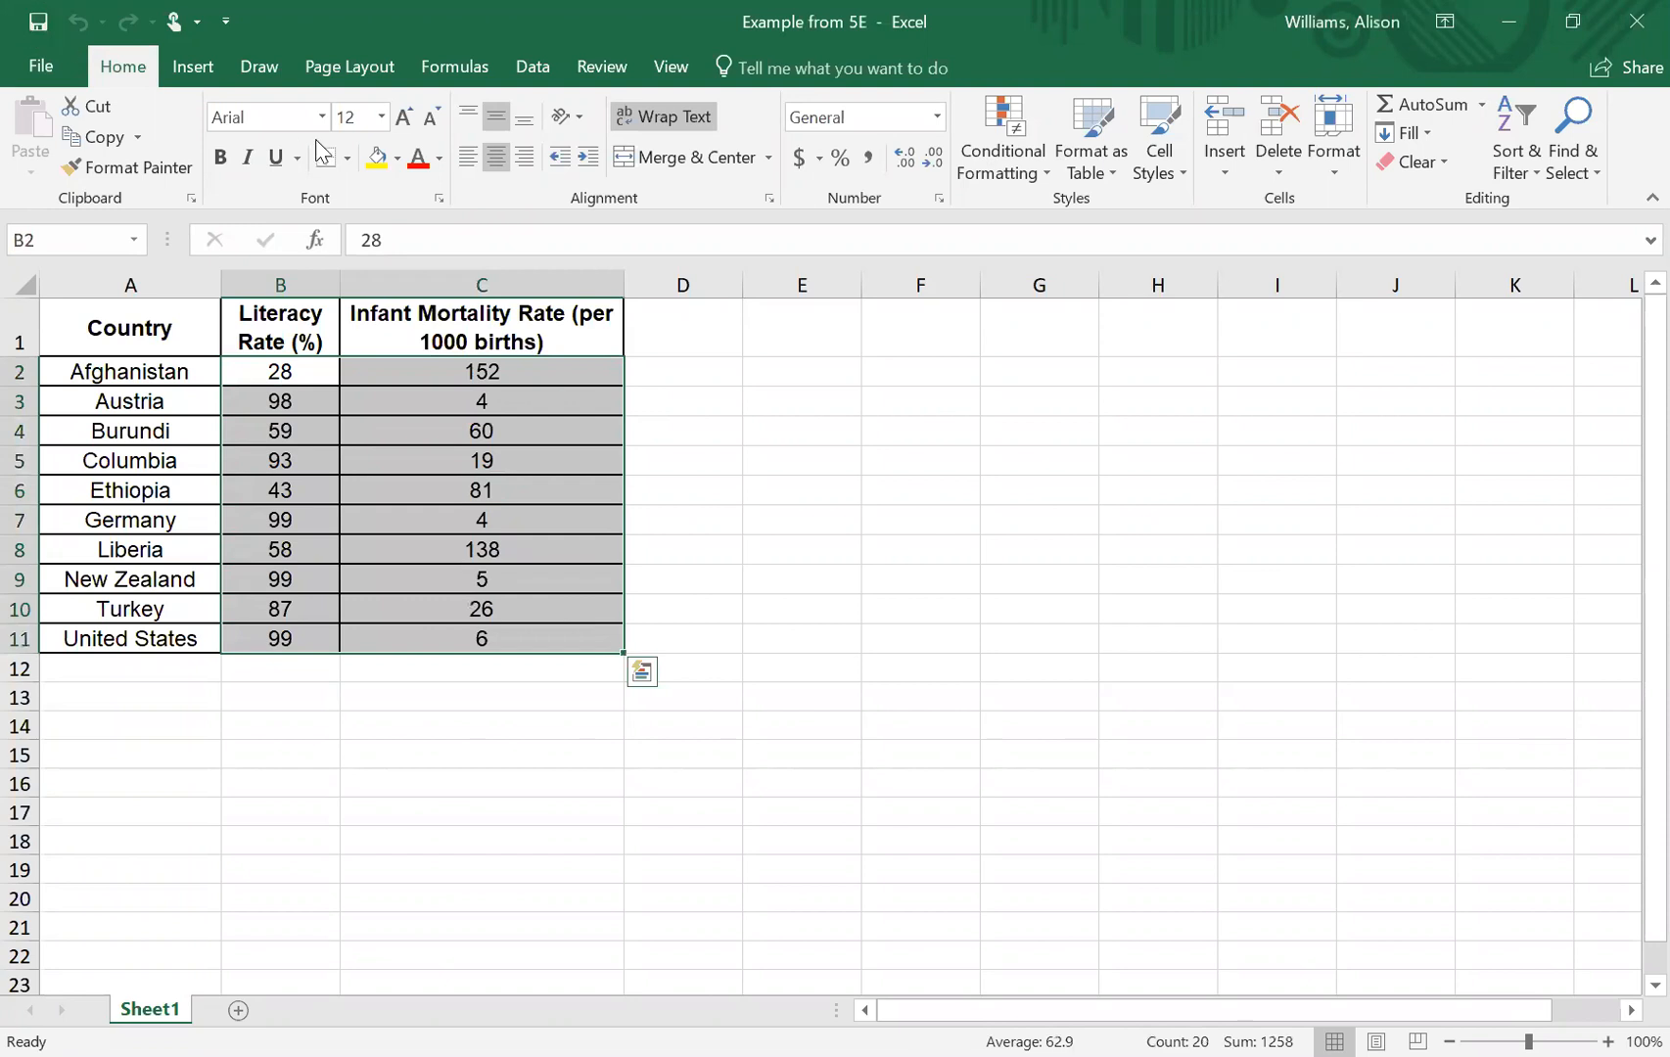
click(191, 68)
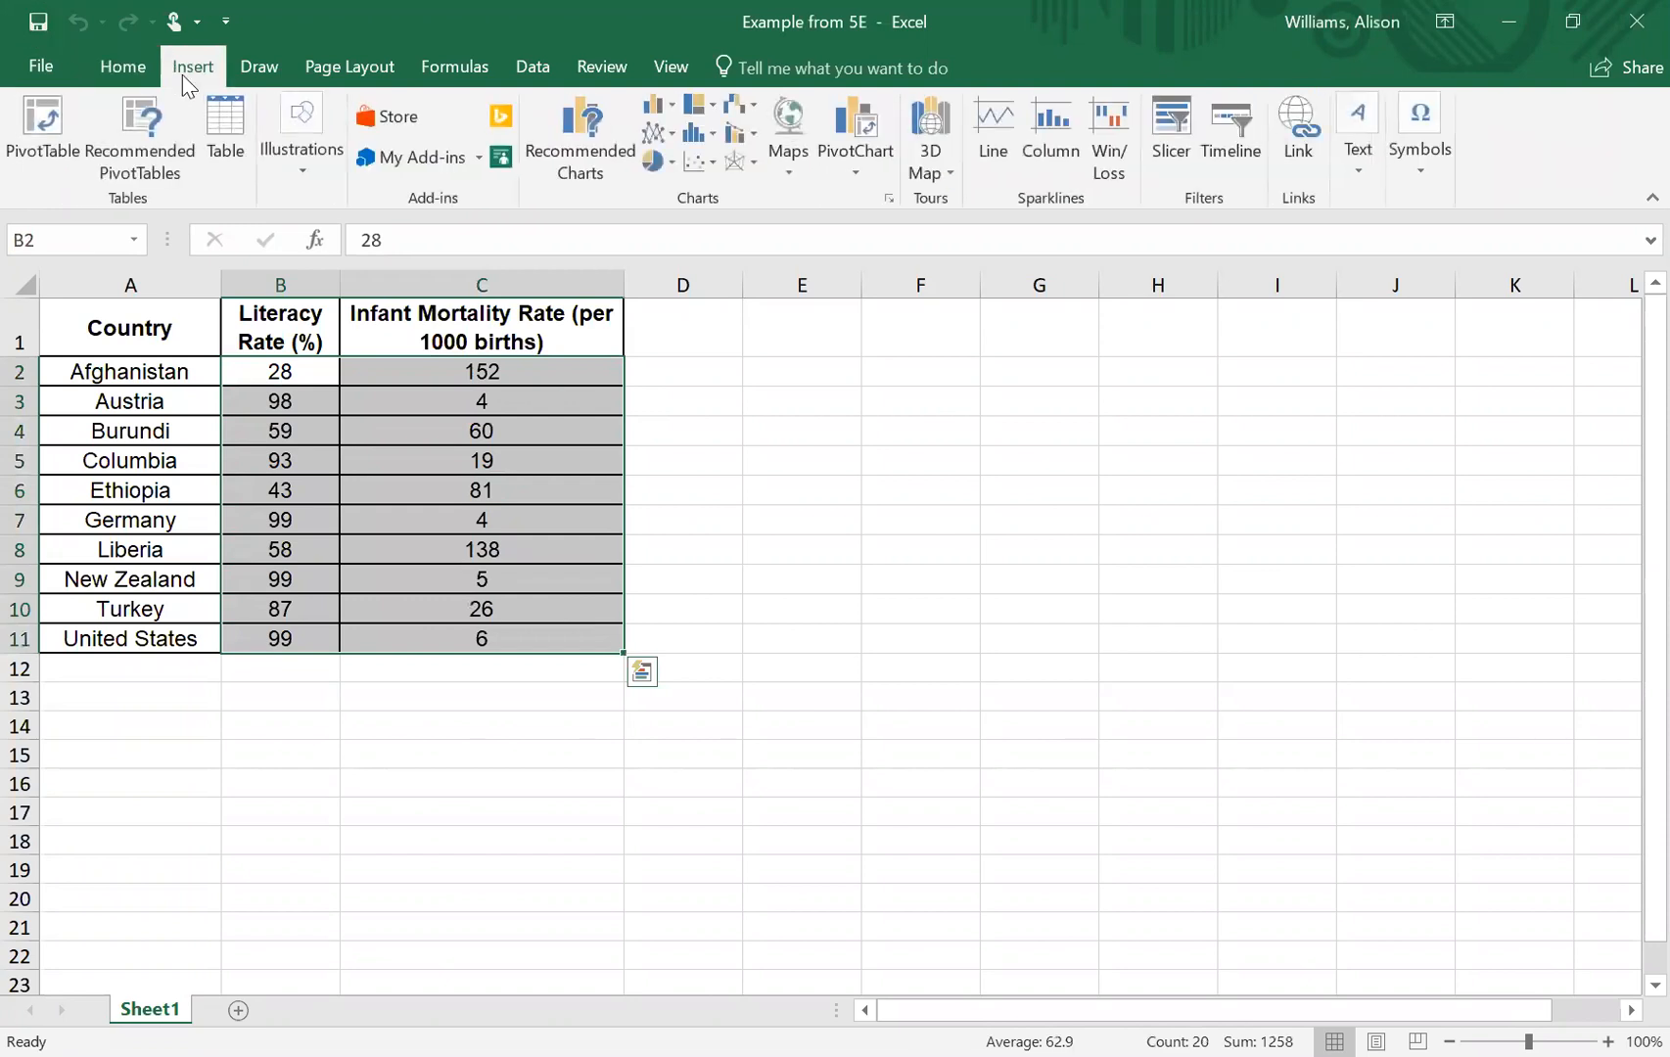
click(691, 159)
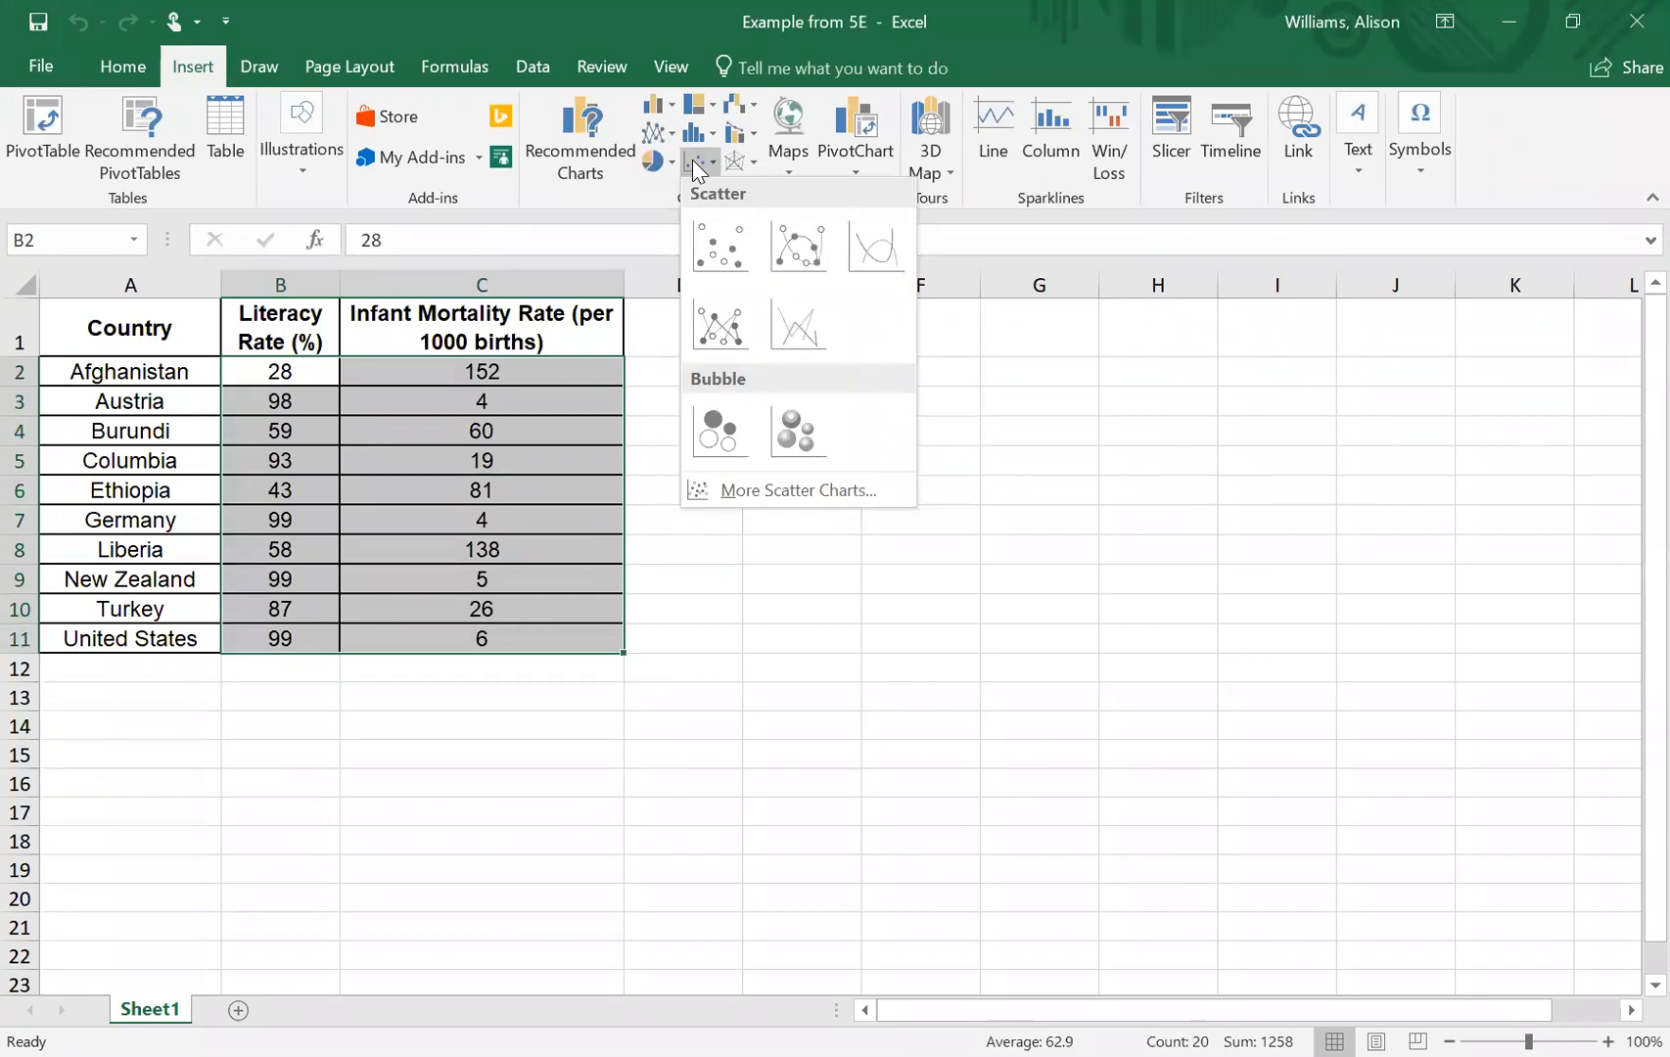
click(713, 255)
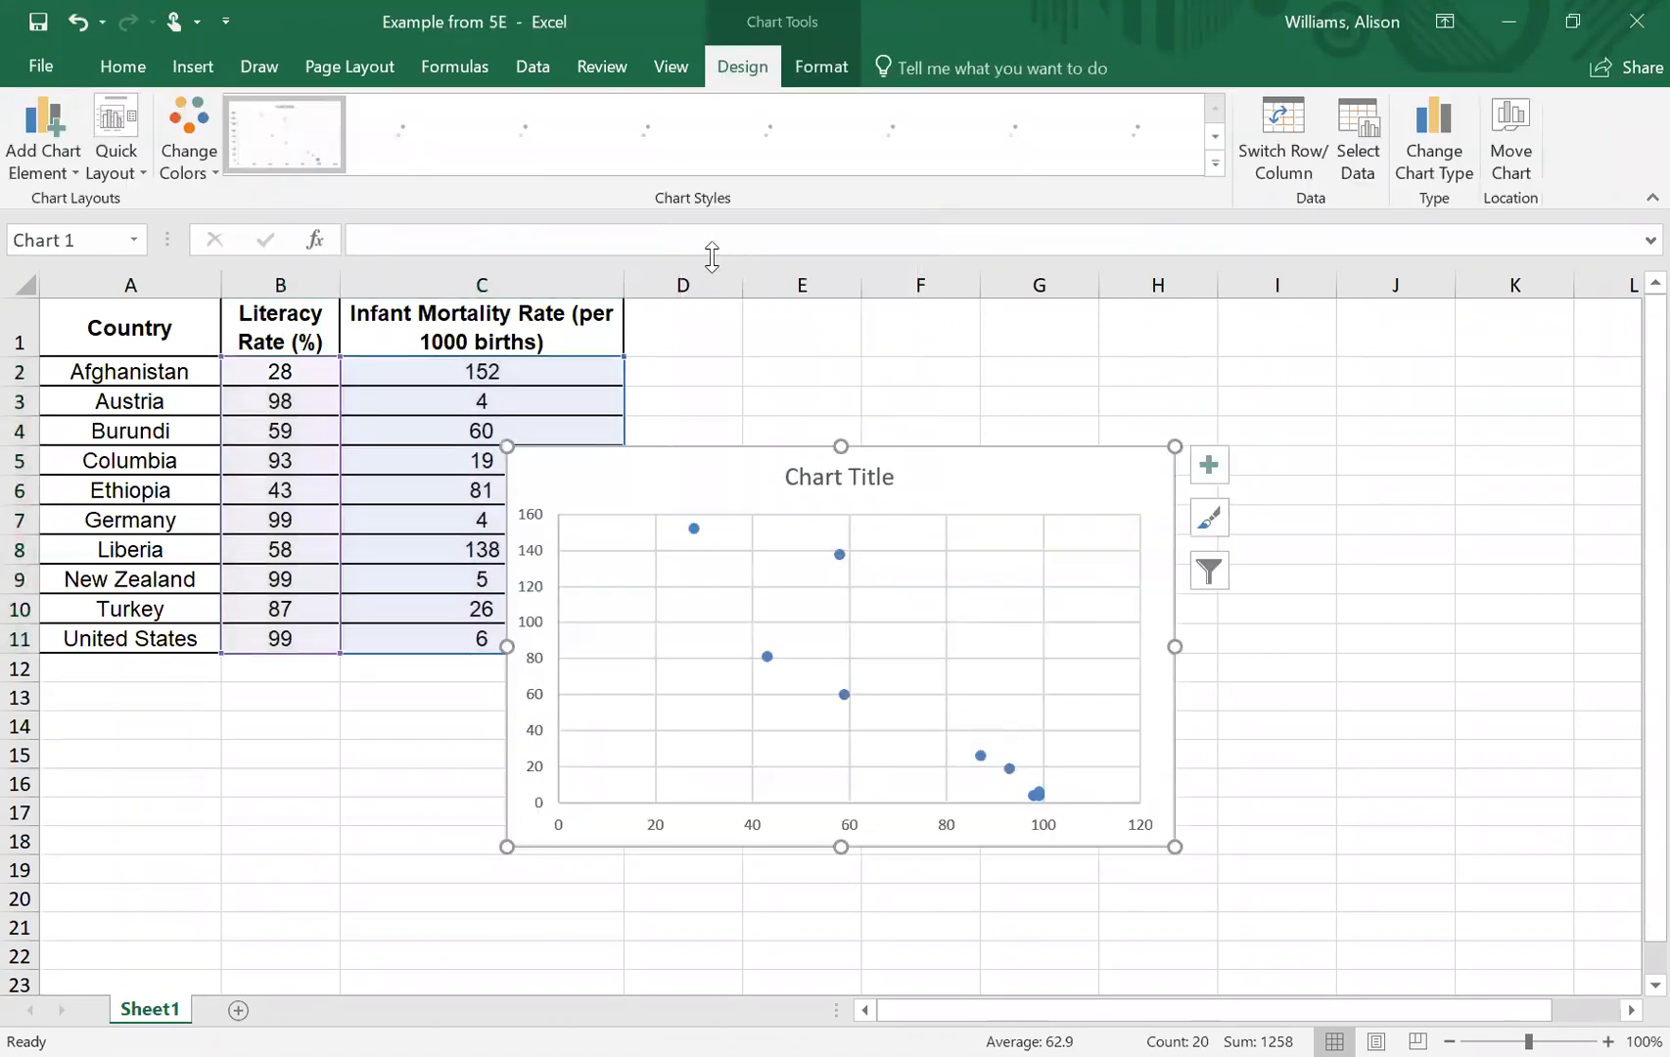
drag(939, 468, 1116, 457)
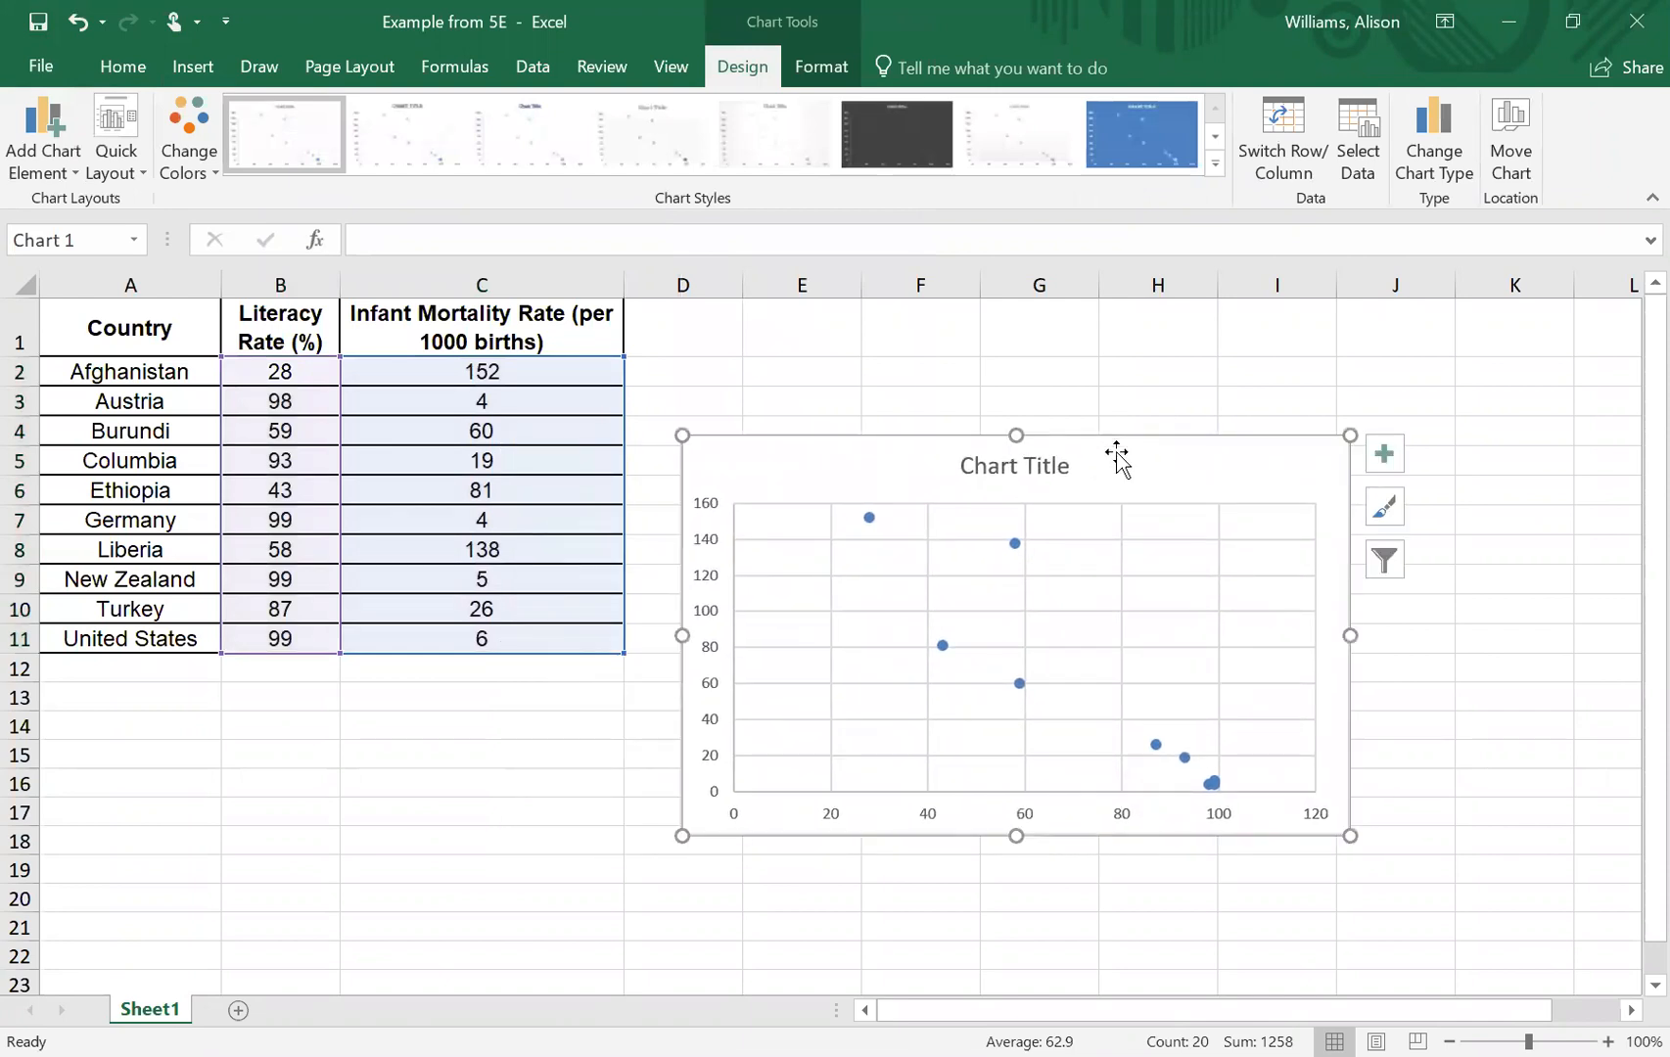
- Replace the placeholder chart title with "Literacy Rates vs. Infant Mortality Rate"
click(1053, 465)
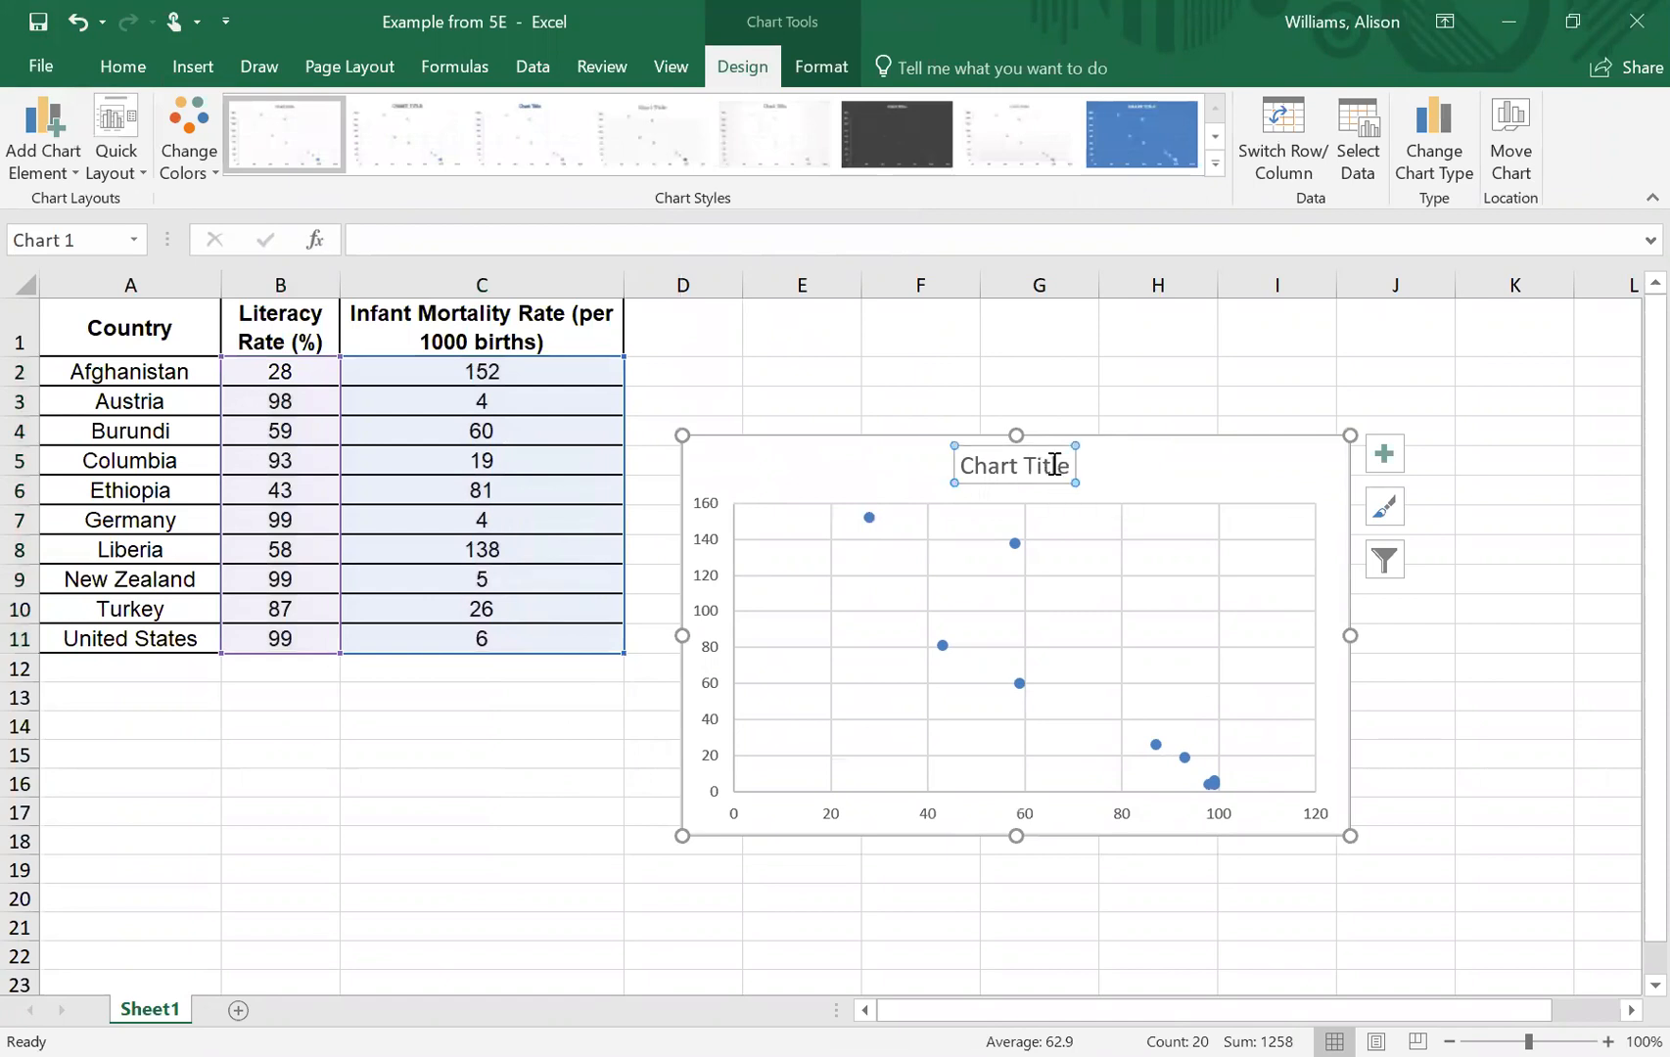
triple_click(1054, 466)
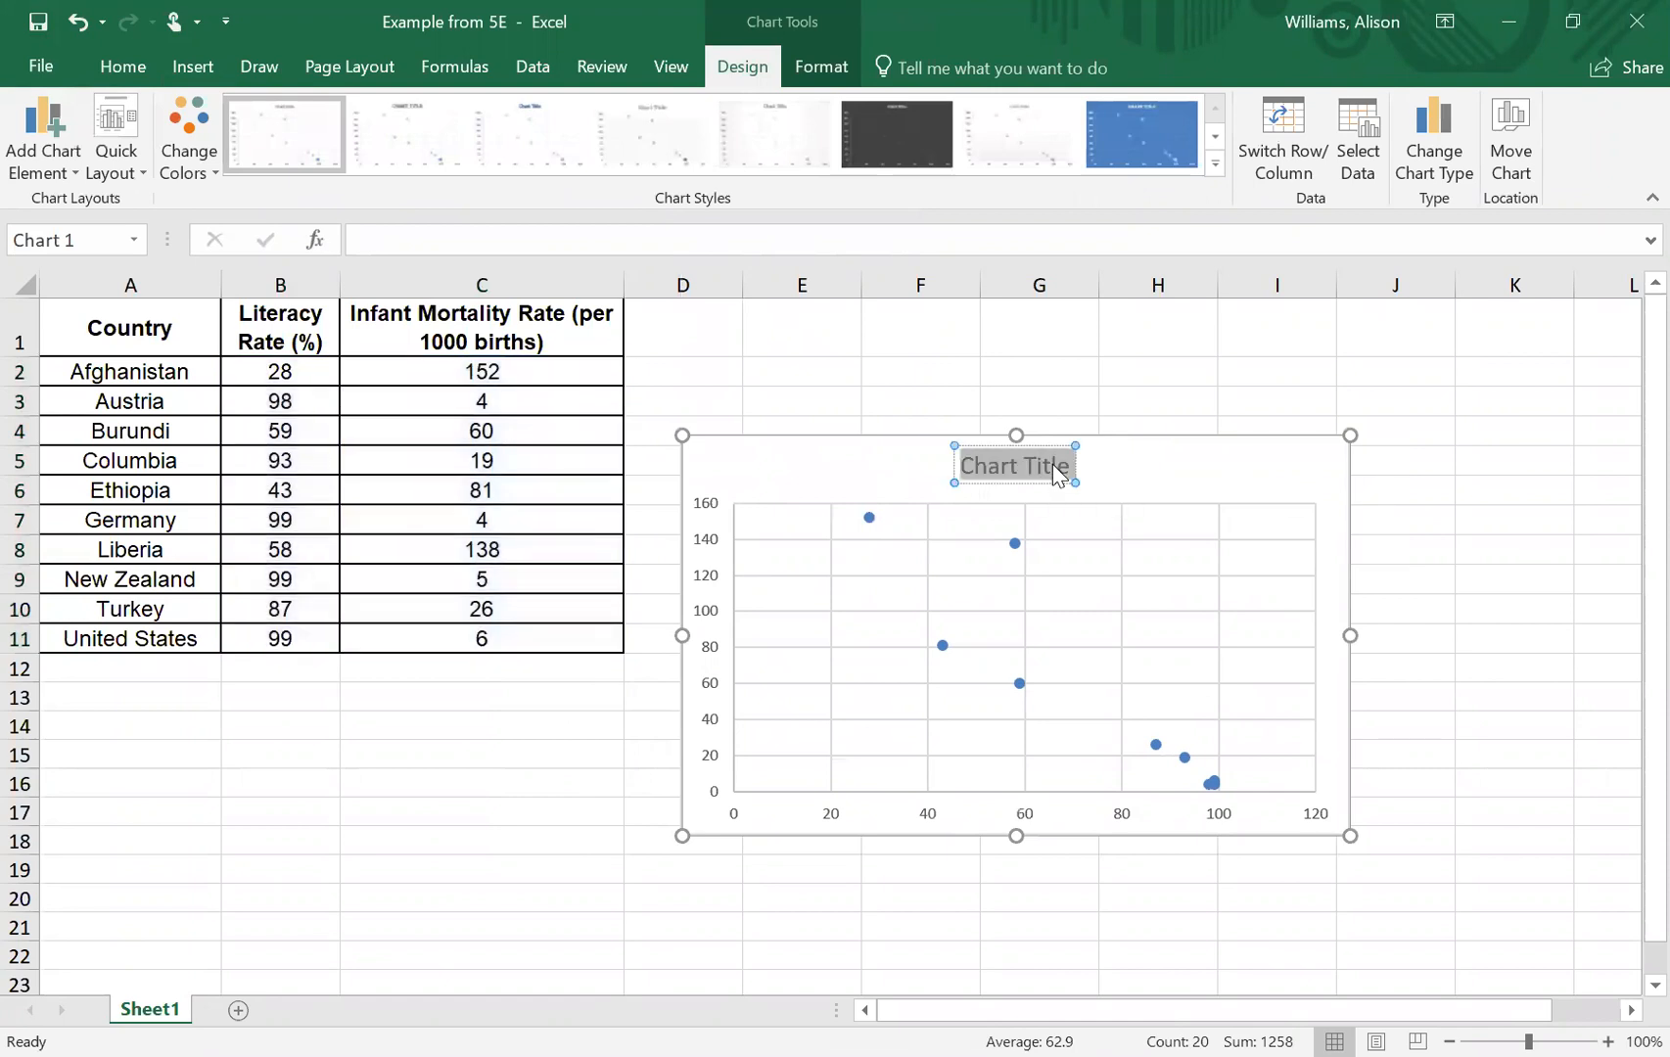
text(Li)
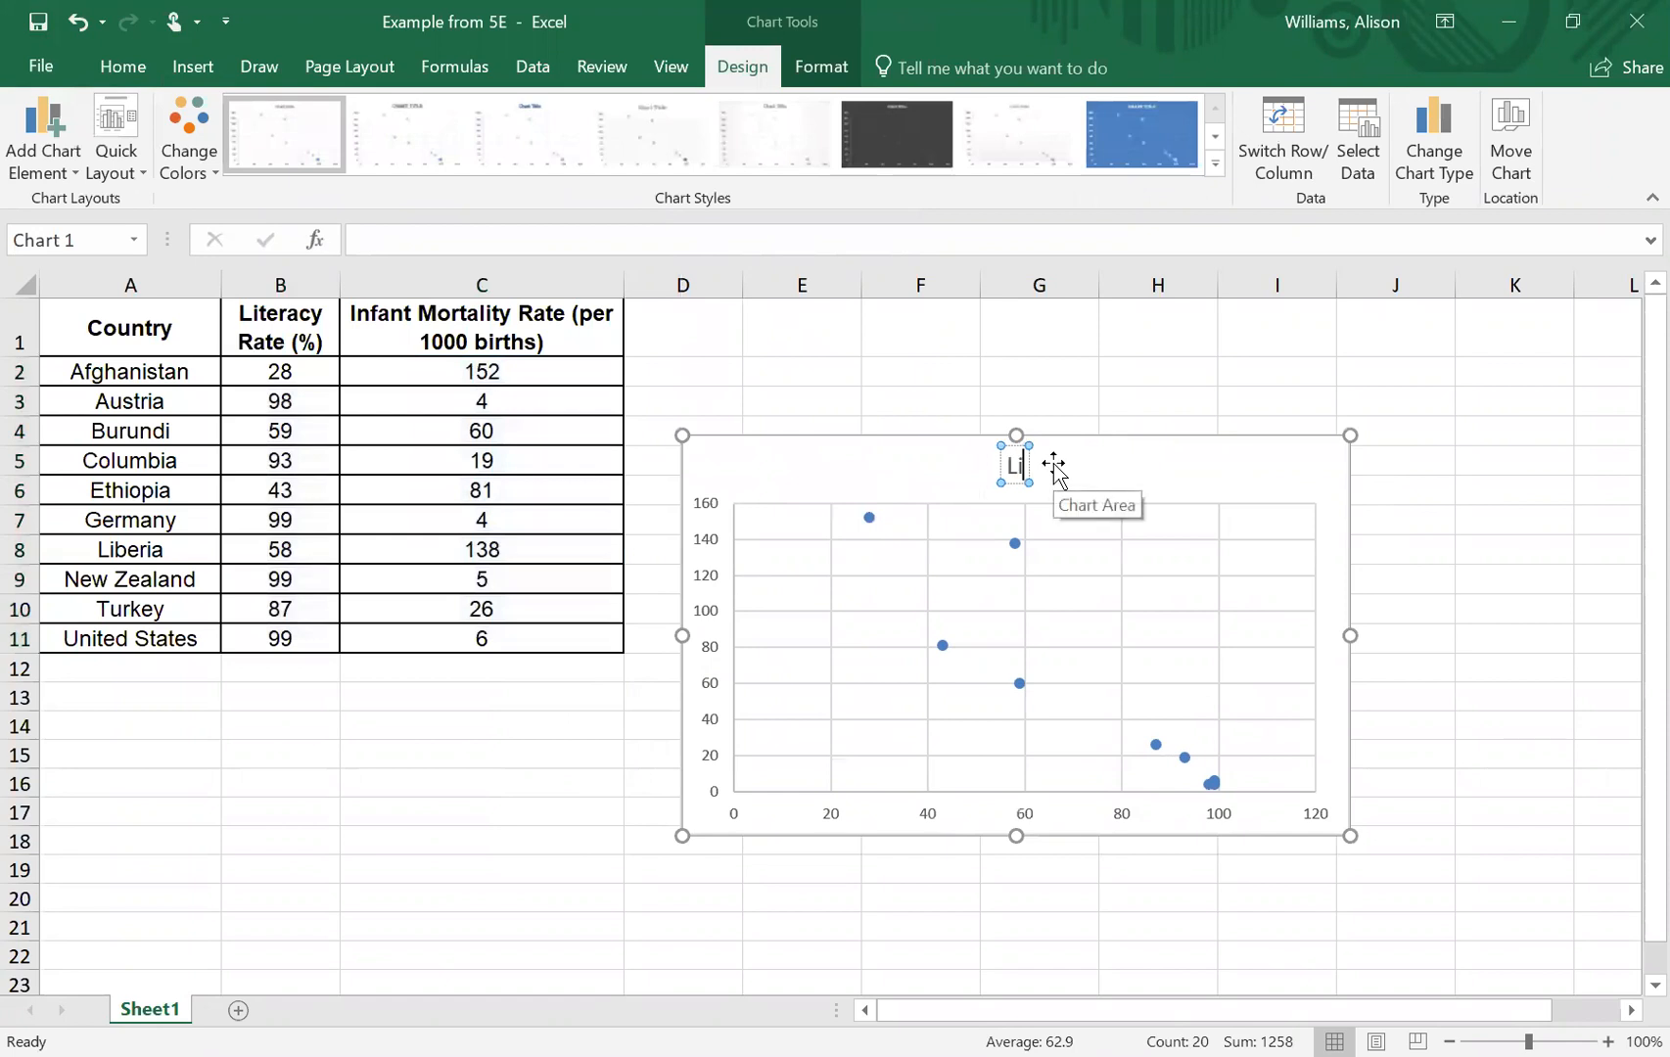
text(teracy)
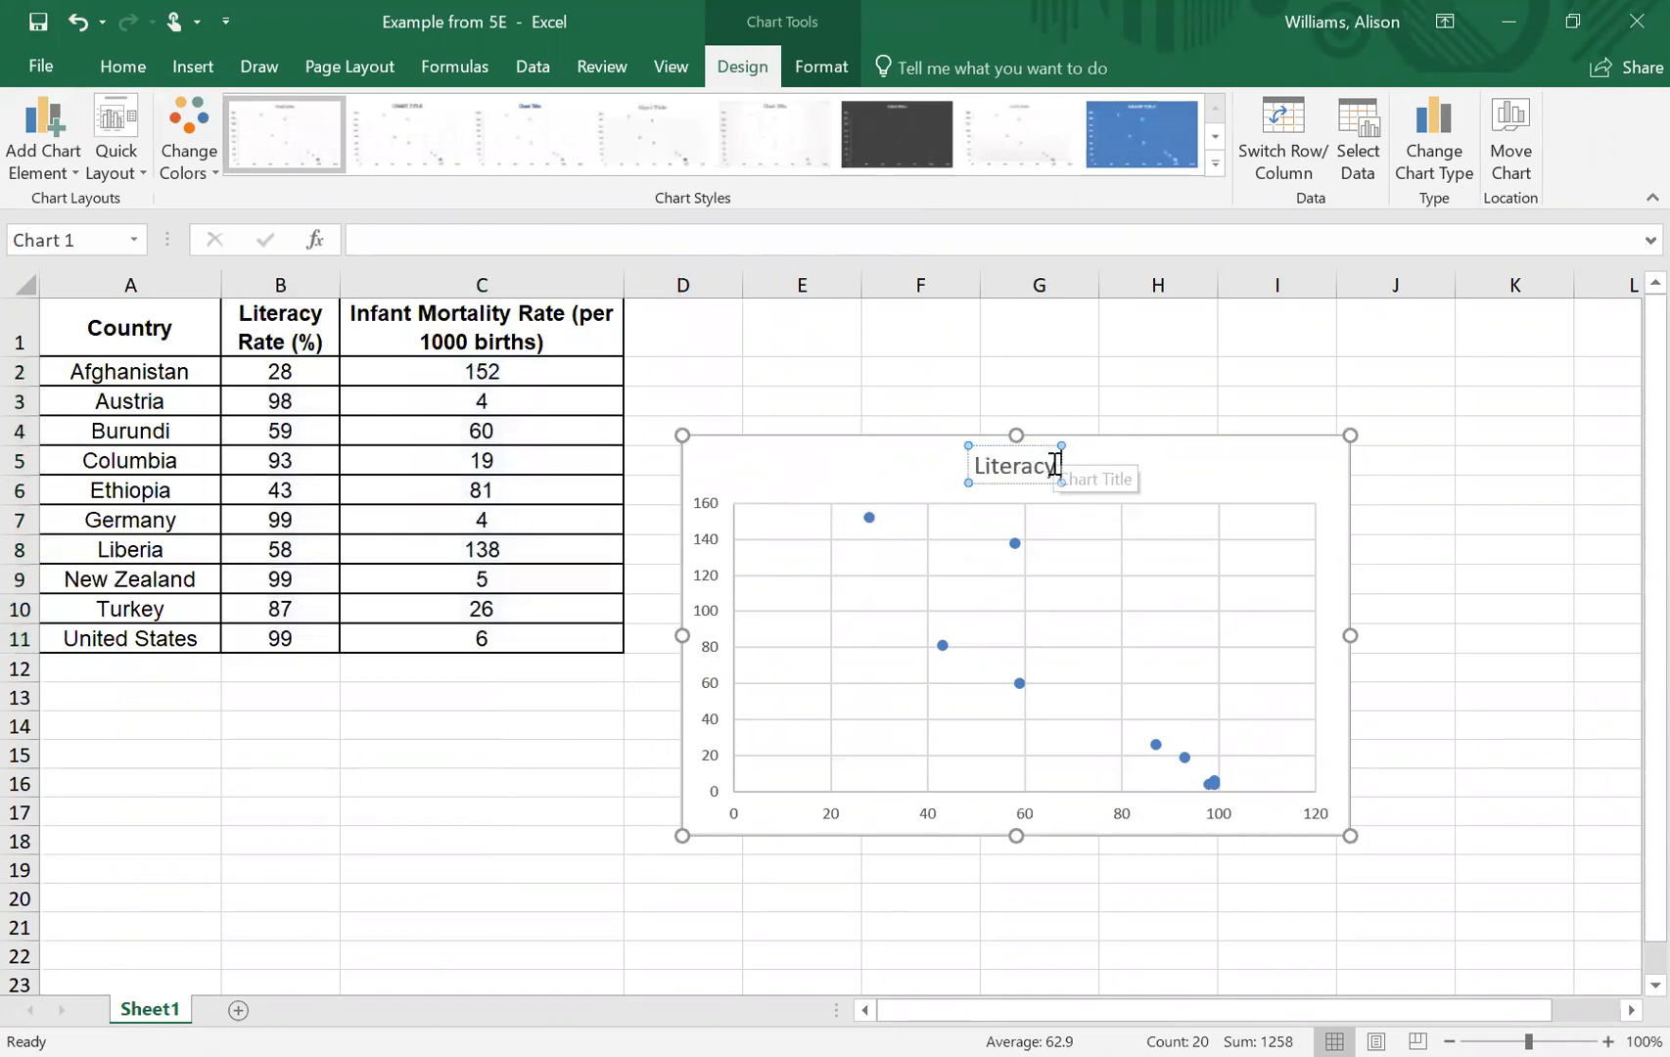
text( Rates vs)
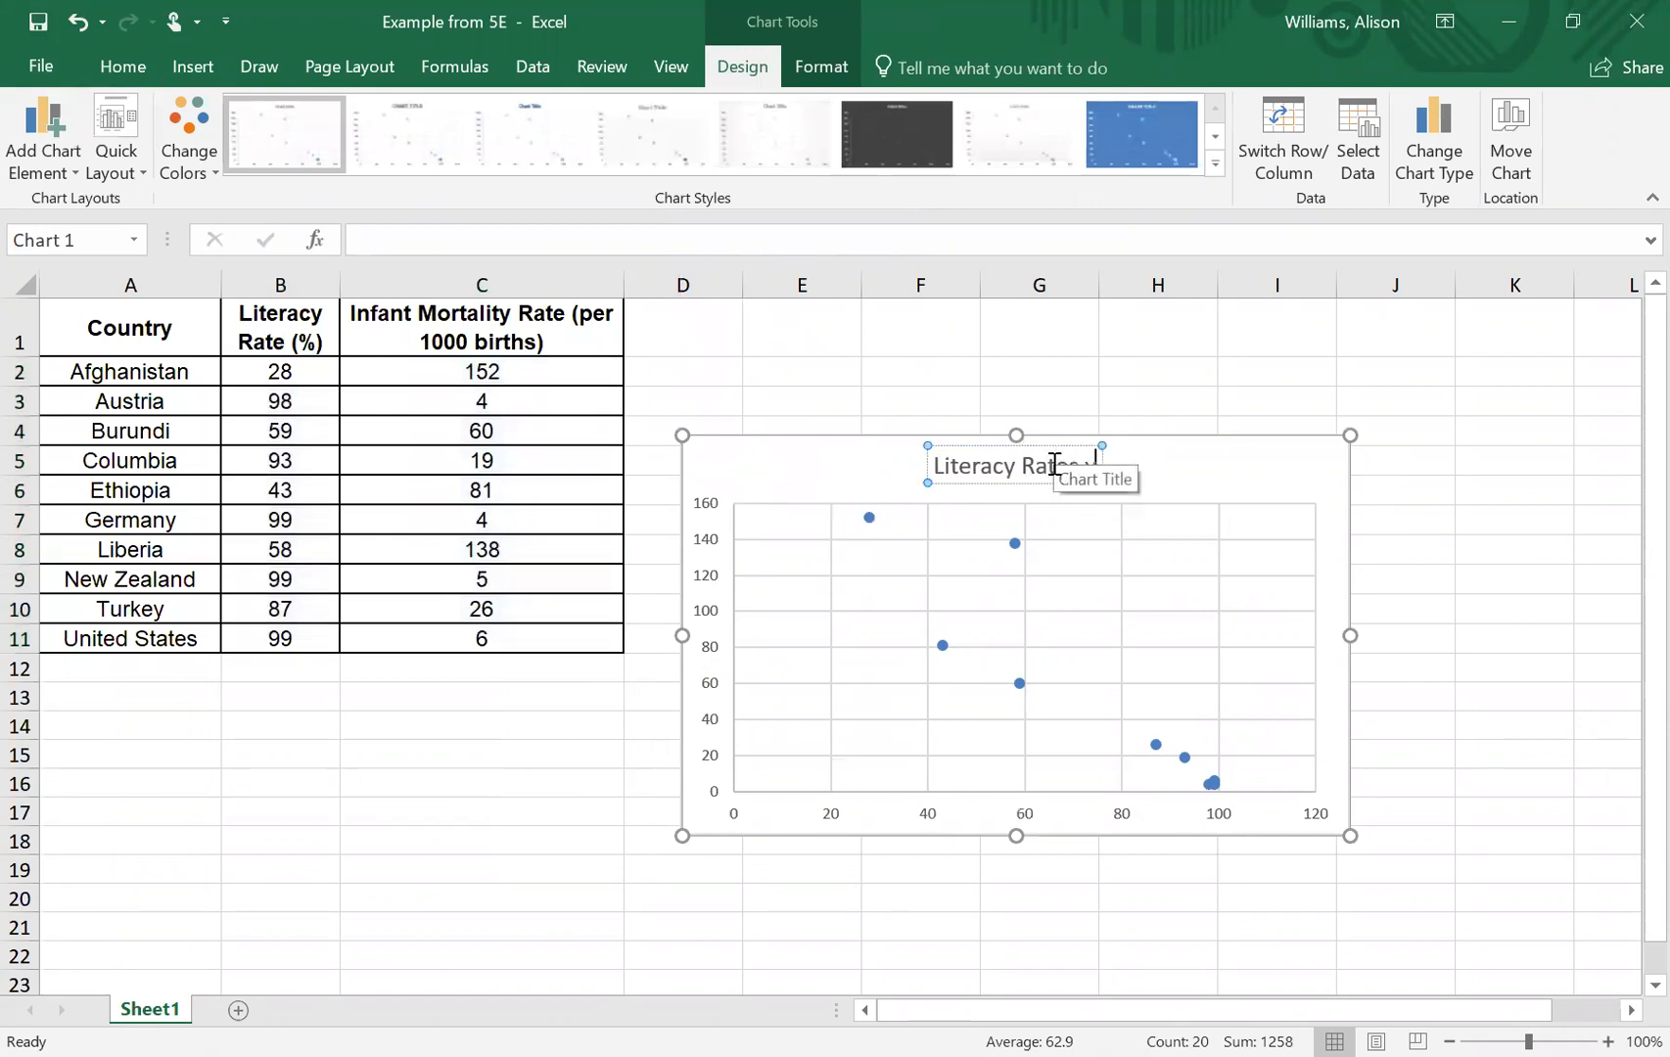
text(. Infa)
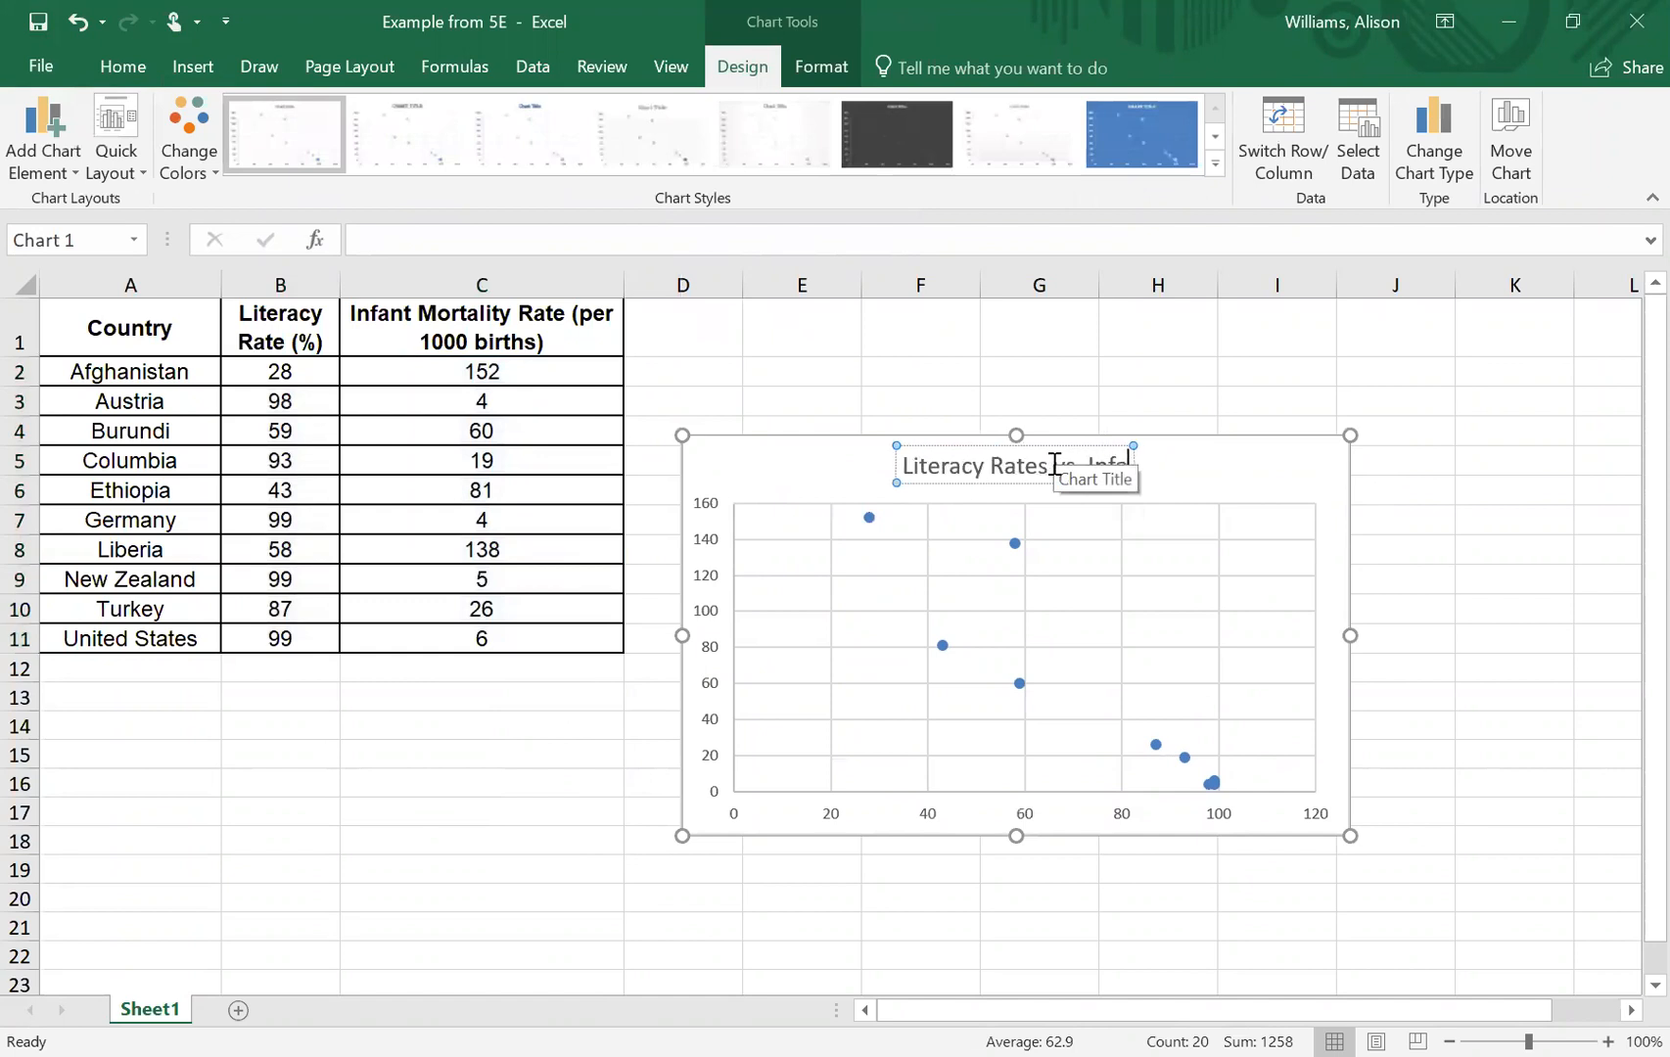
text(nt Mortali)
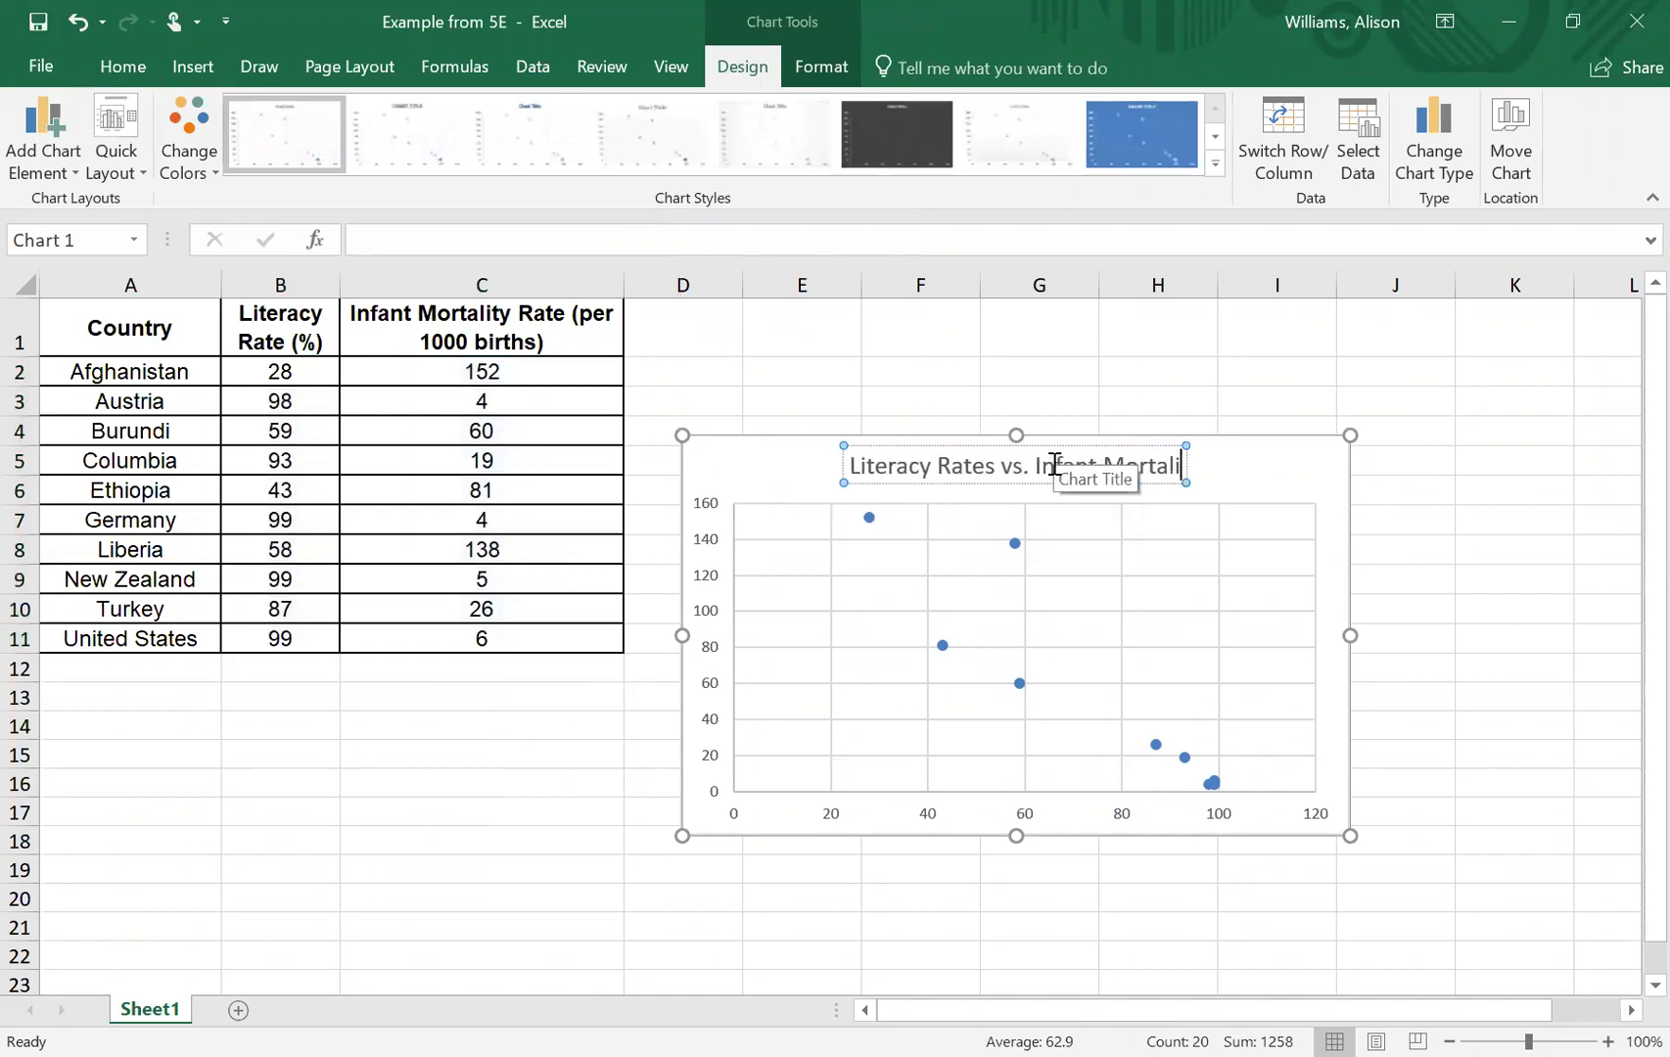
text(ty)
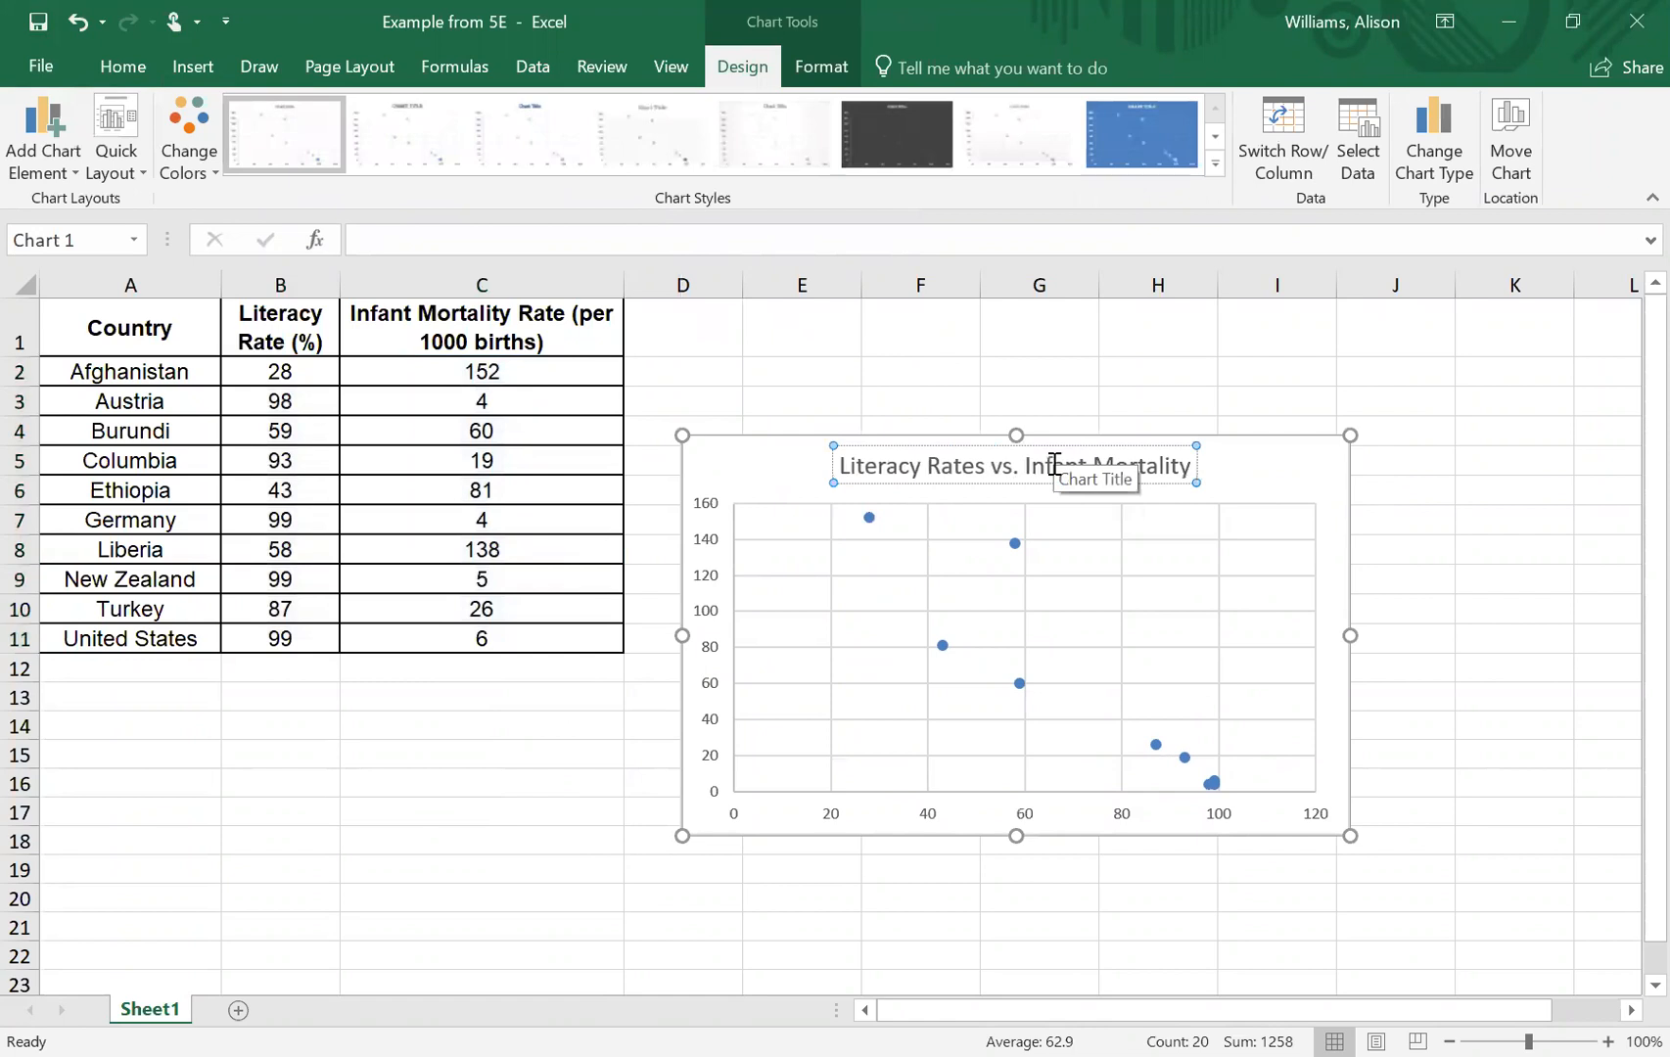
text( Rate)
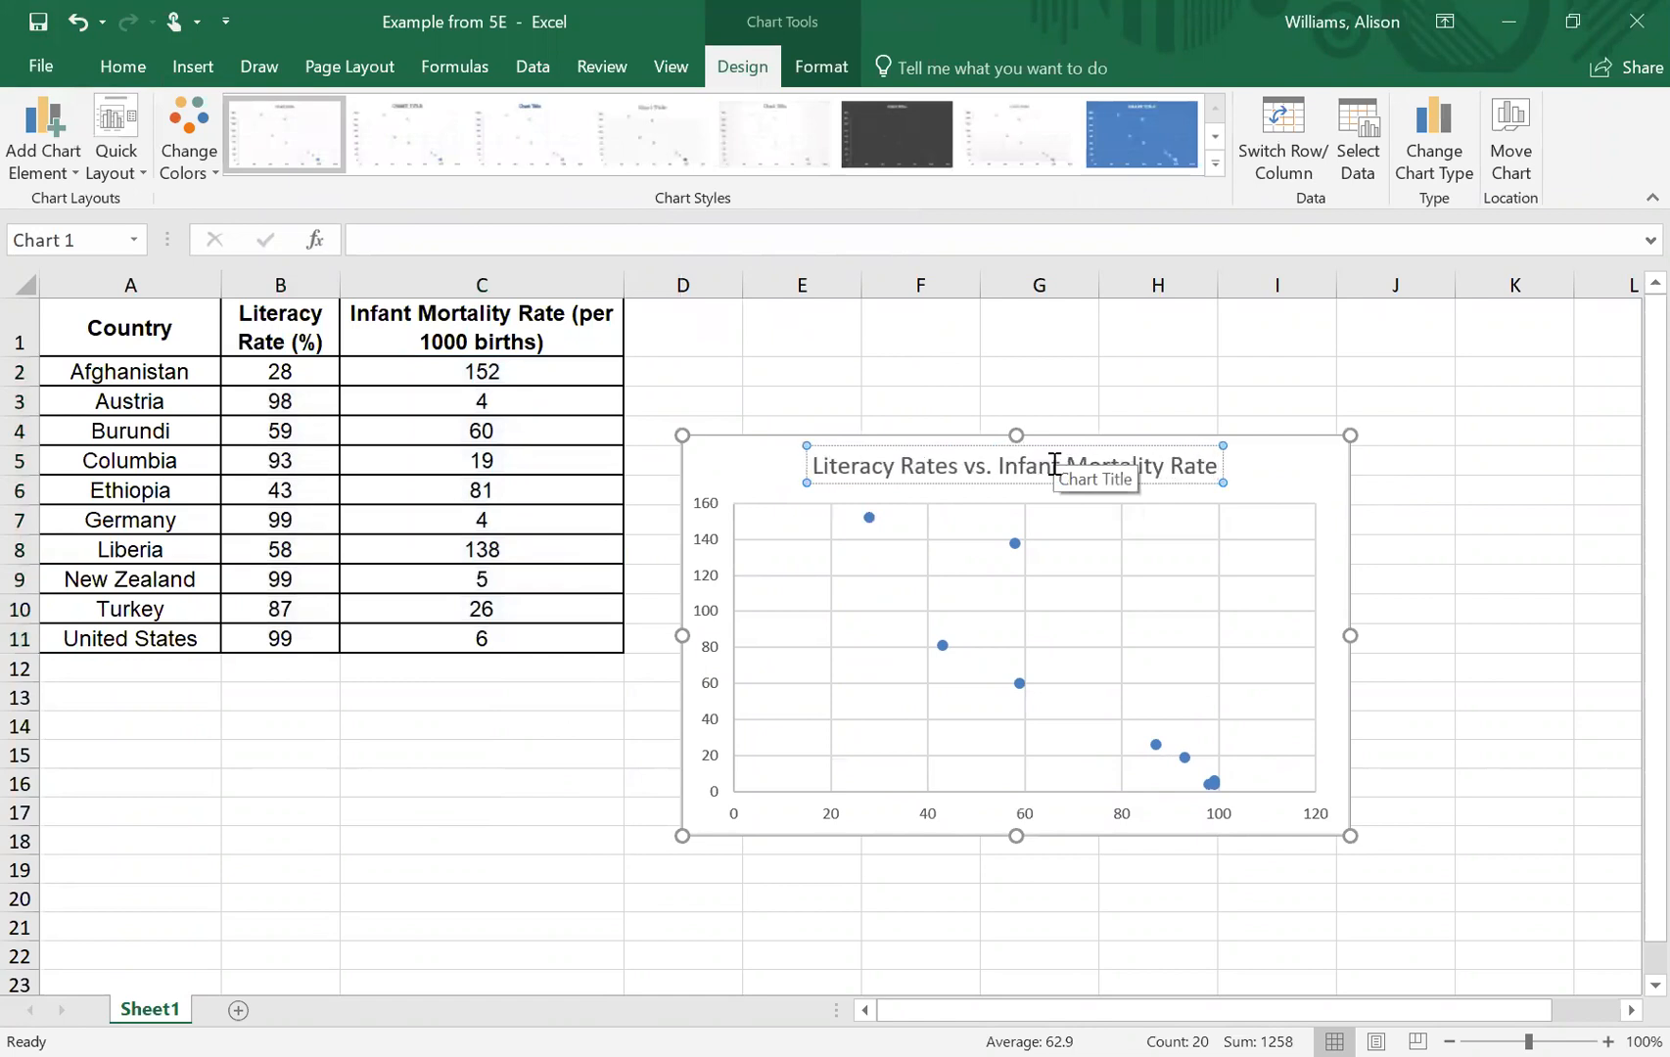
- Correct "Rates" to "Rate" in the chart title so it reads "Literacy Rate vs. Infant Mortality Rate"
key(Left)
key(Left)
key(Left)
key(Left)
key(Left)
key(Left)
key(Left)
key(Left)
key(Left)
key(Left)
key(Left)
key(Left)
key(Left)
key(Left)
key(Left)
key(Left)
key(Left)
key(Left)
key(Left)
key(Left)
key(Right)
key(Right)
key(Delete)
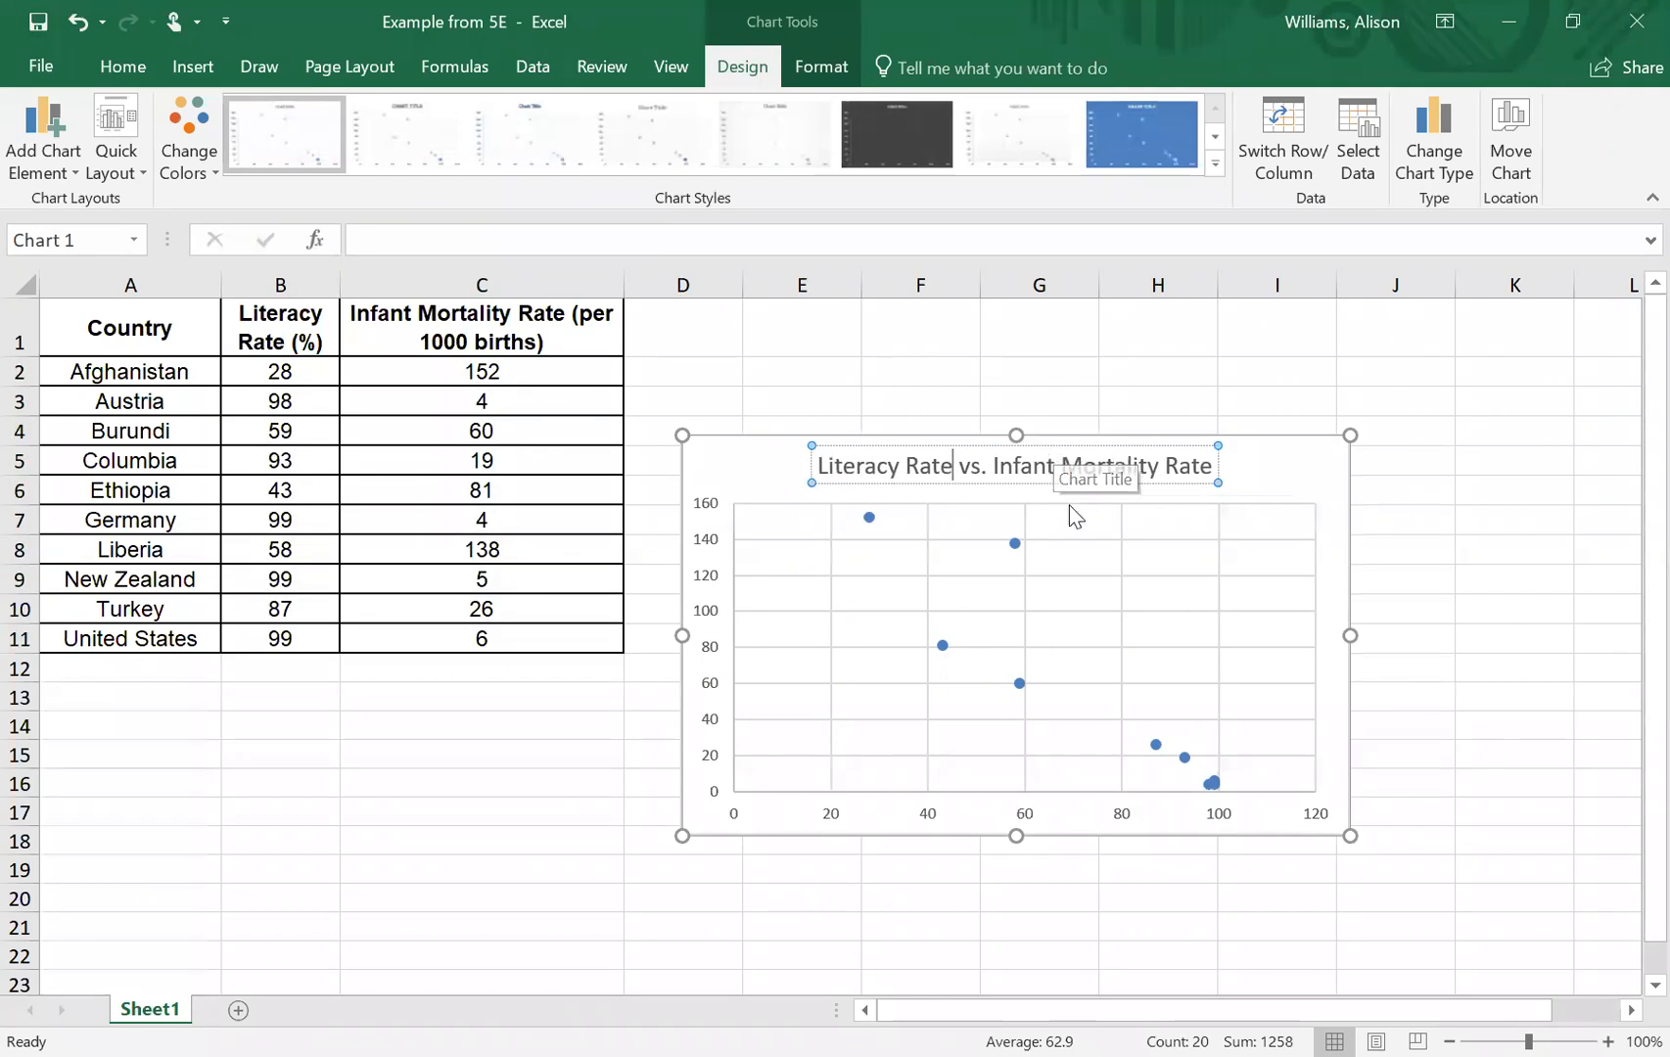
click(1328, 484)
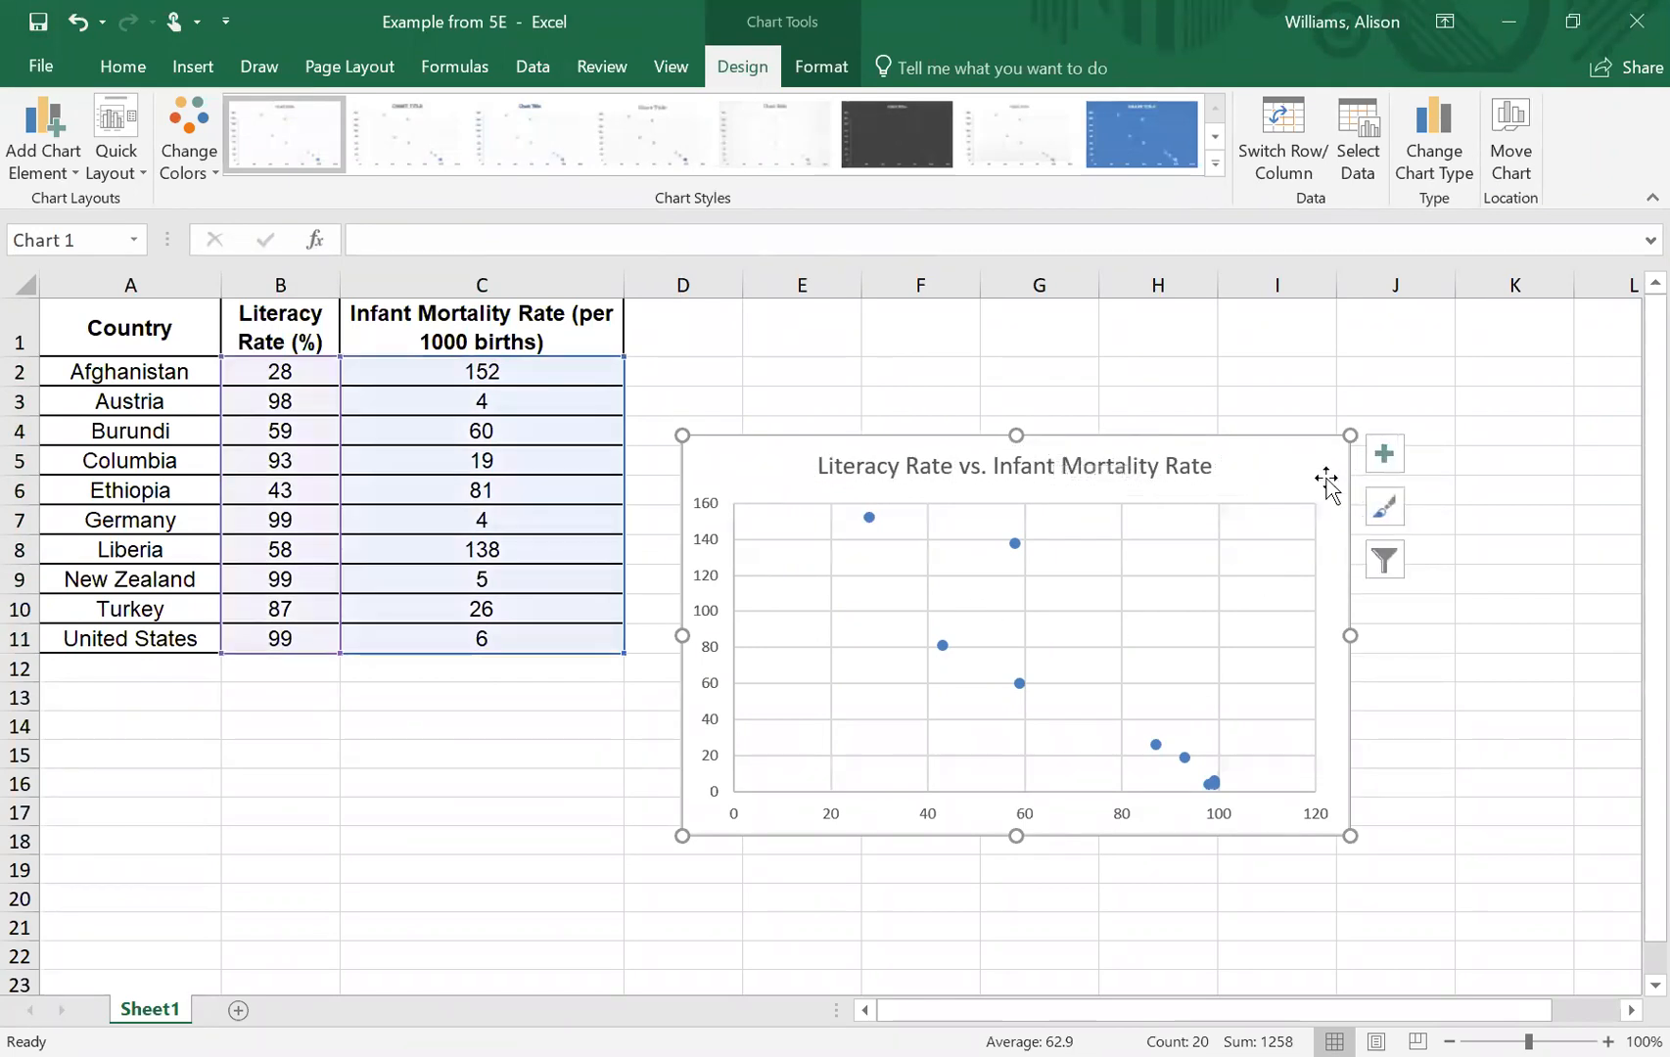
- Add axis titles to the chart and label the vertical axis "Infant Mortality Rate"
click(1390, 464)
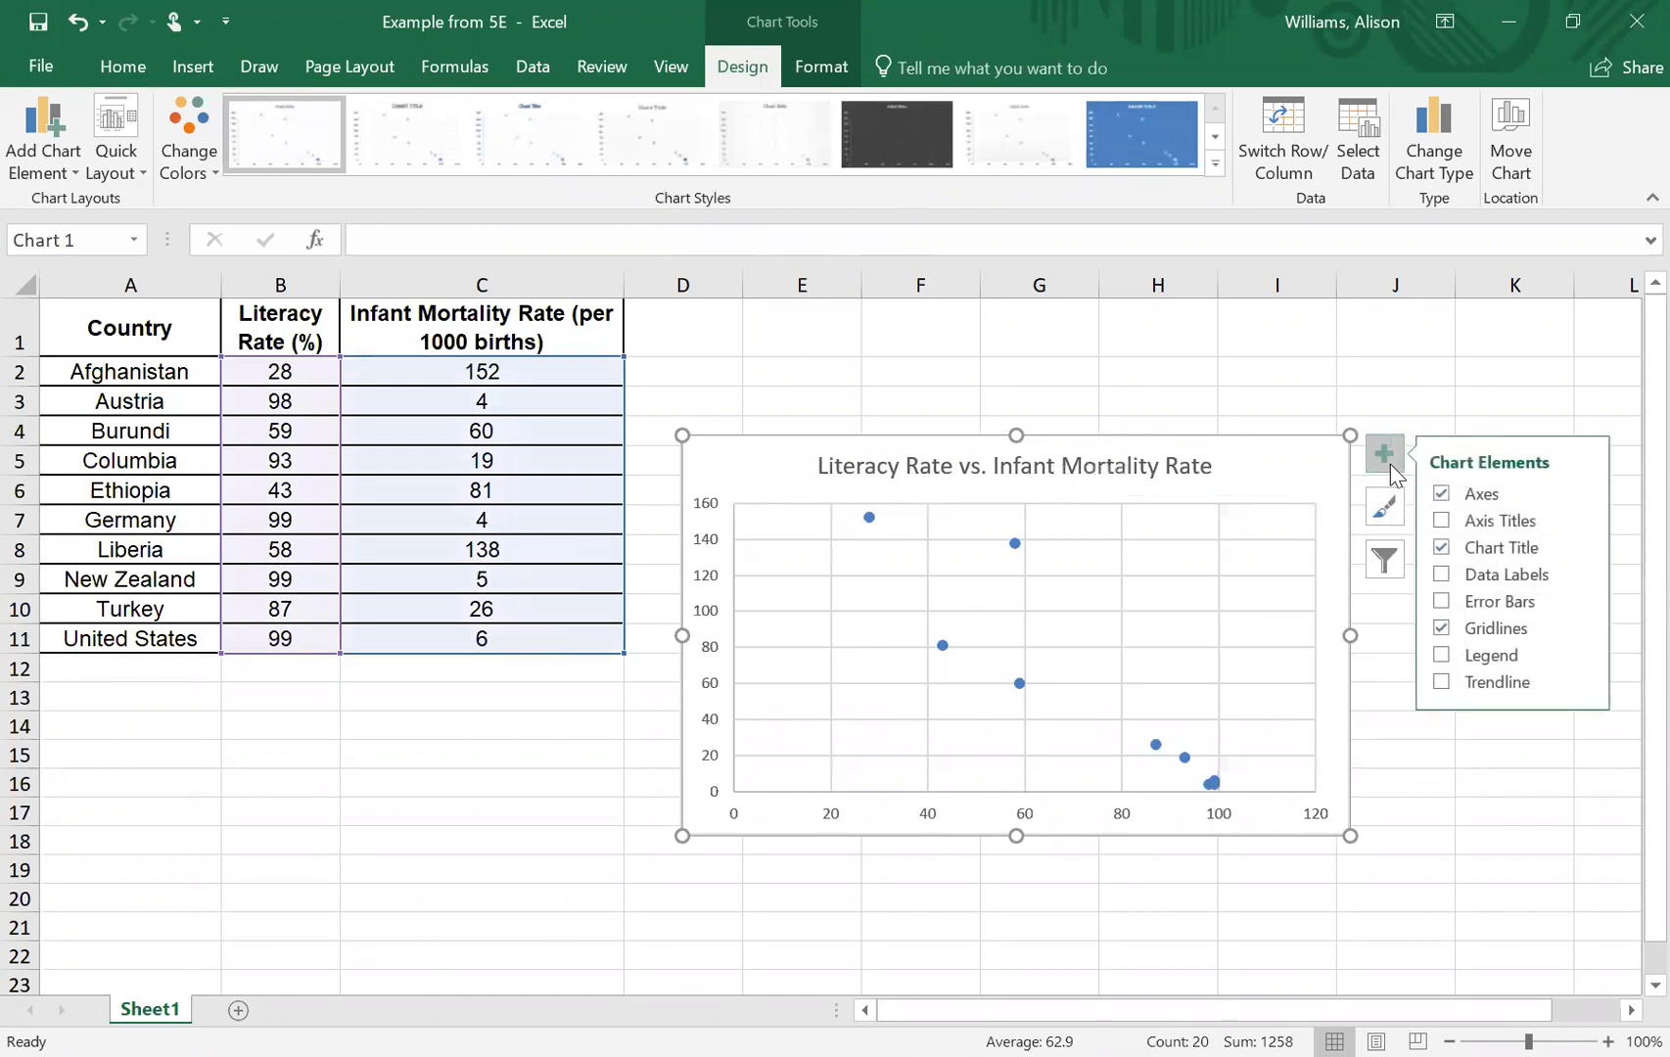
click(1441, 521)
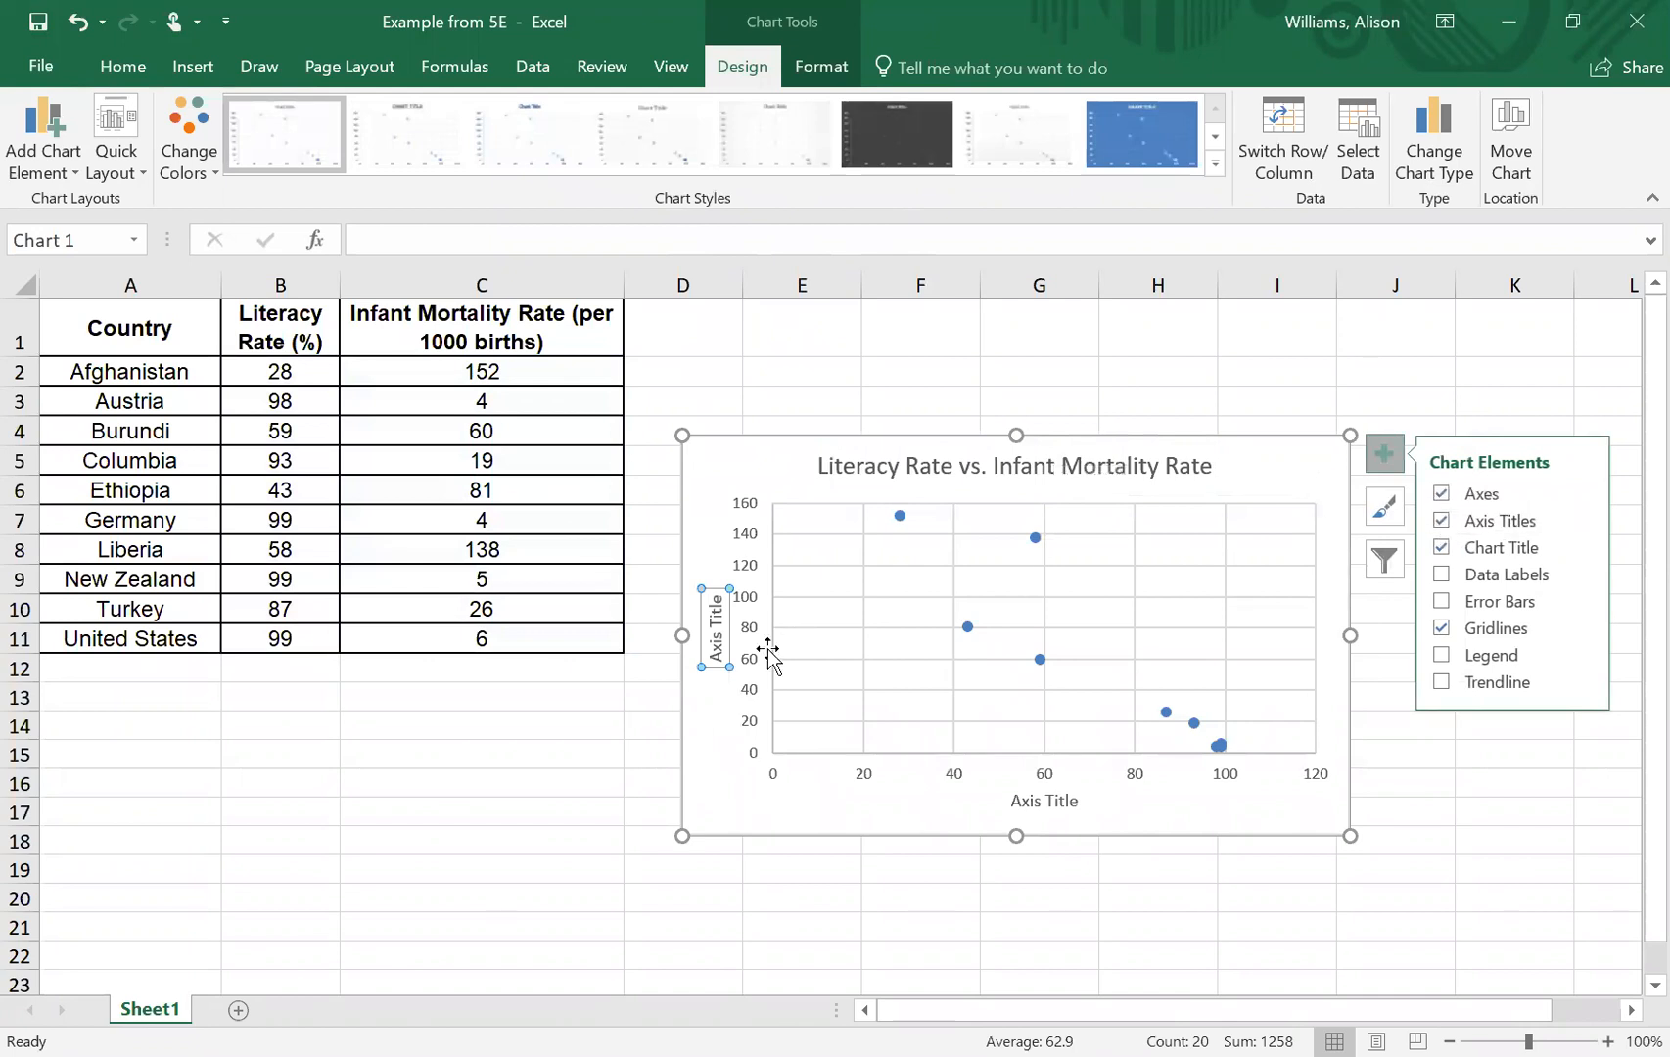
click(716, 643)
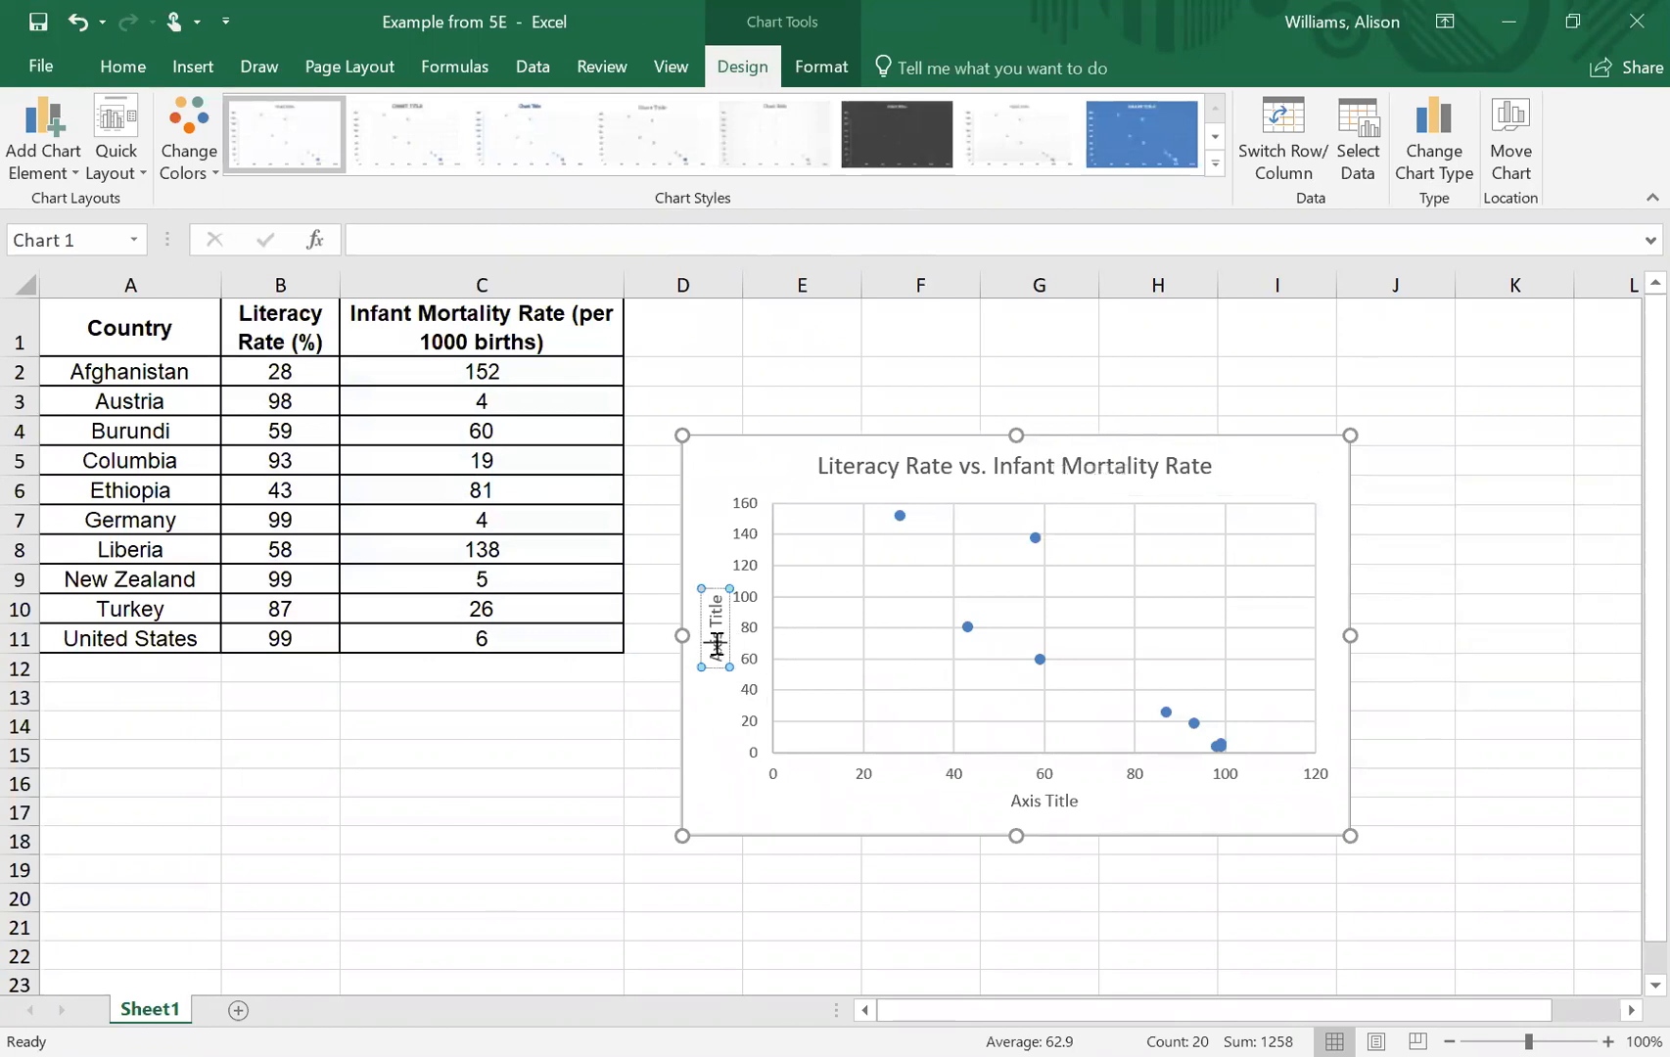
triple_click(717, 647)
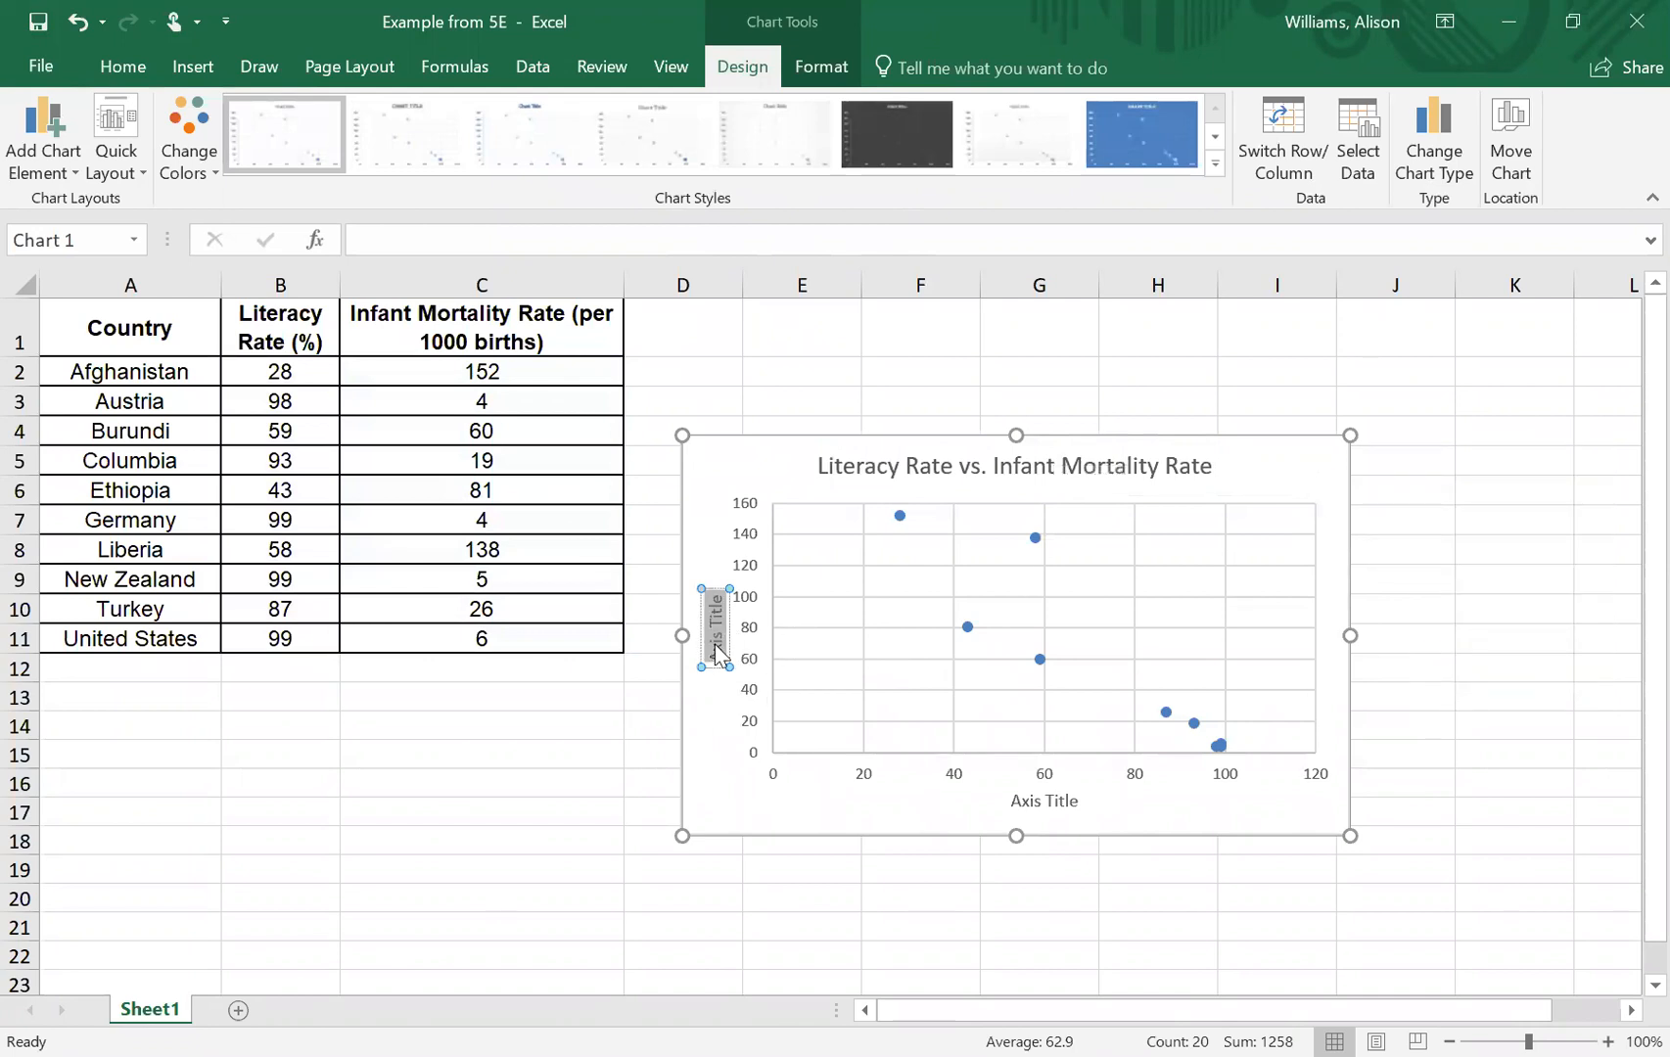
text(Infant)
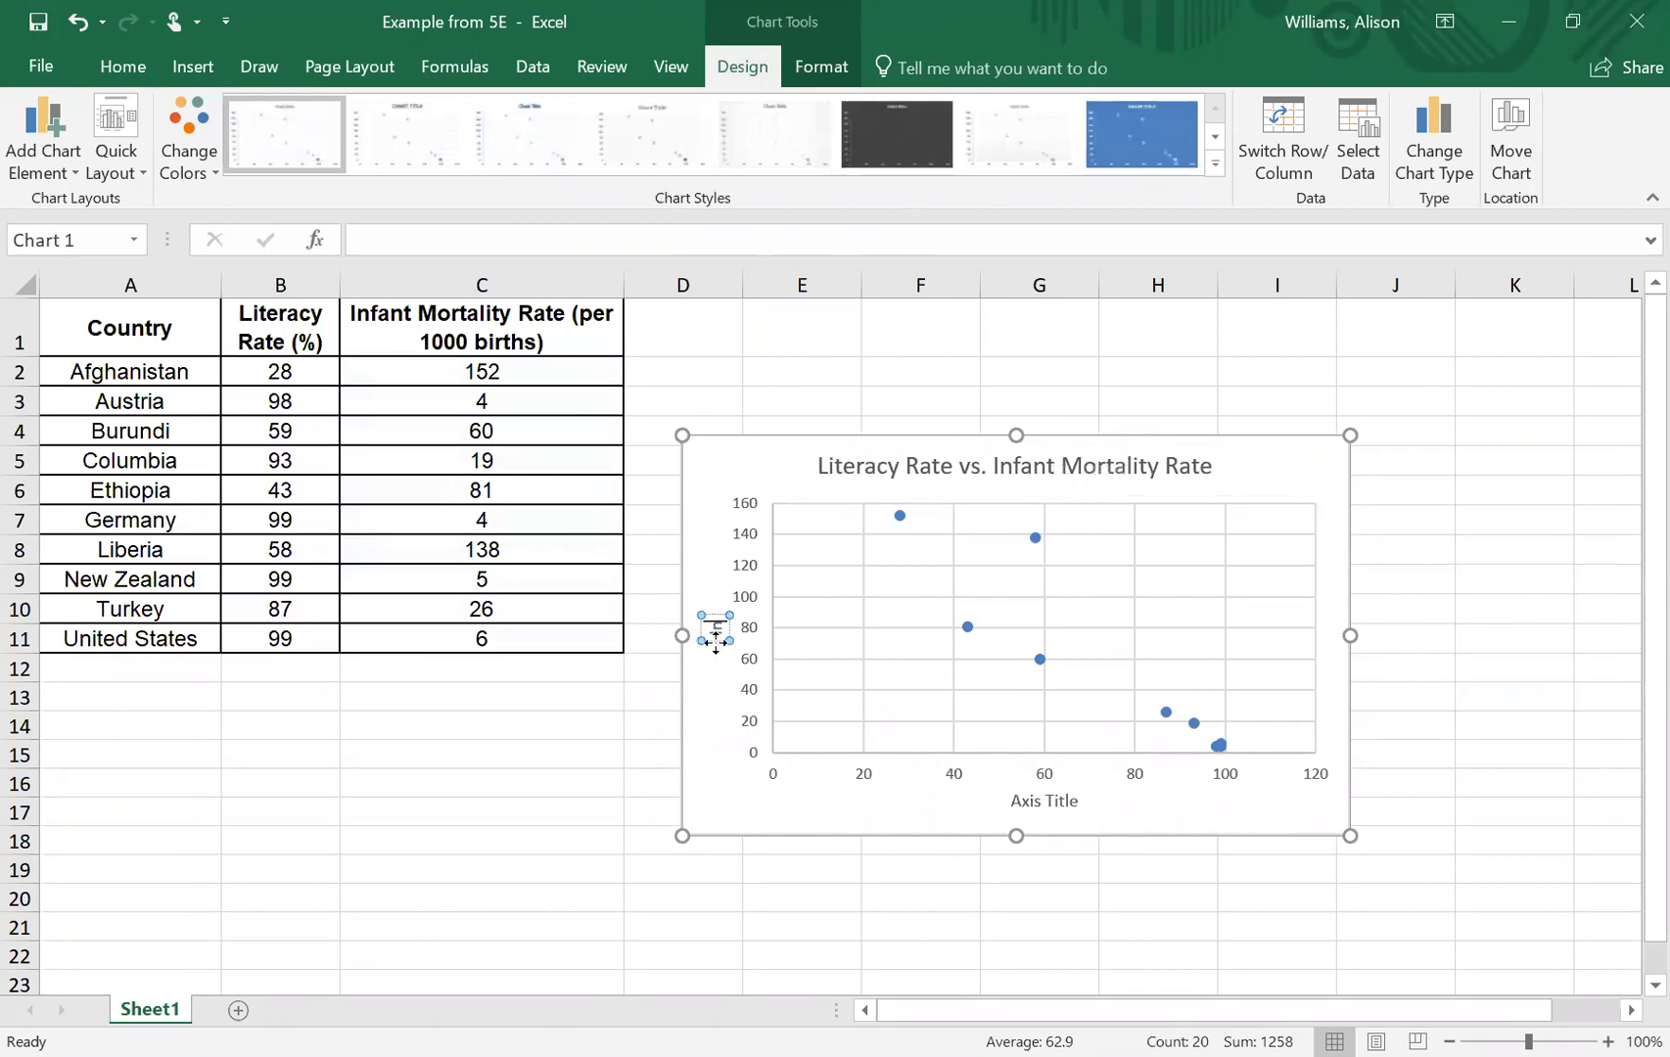
text( Mo)
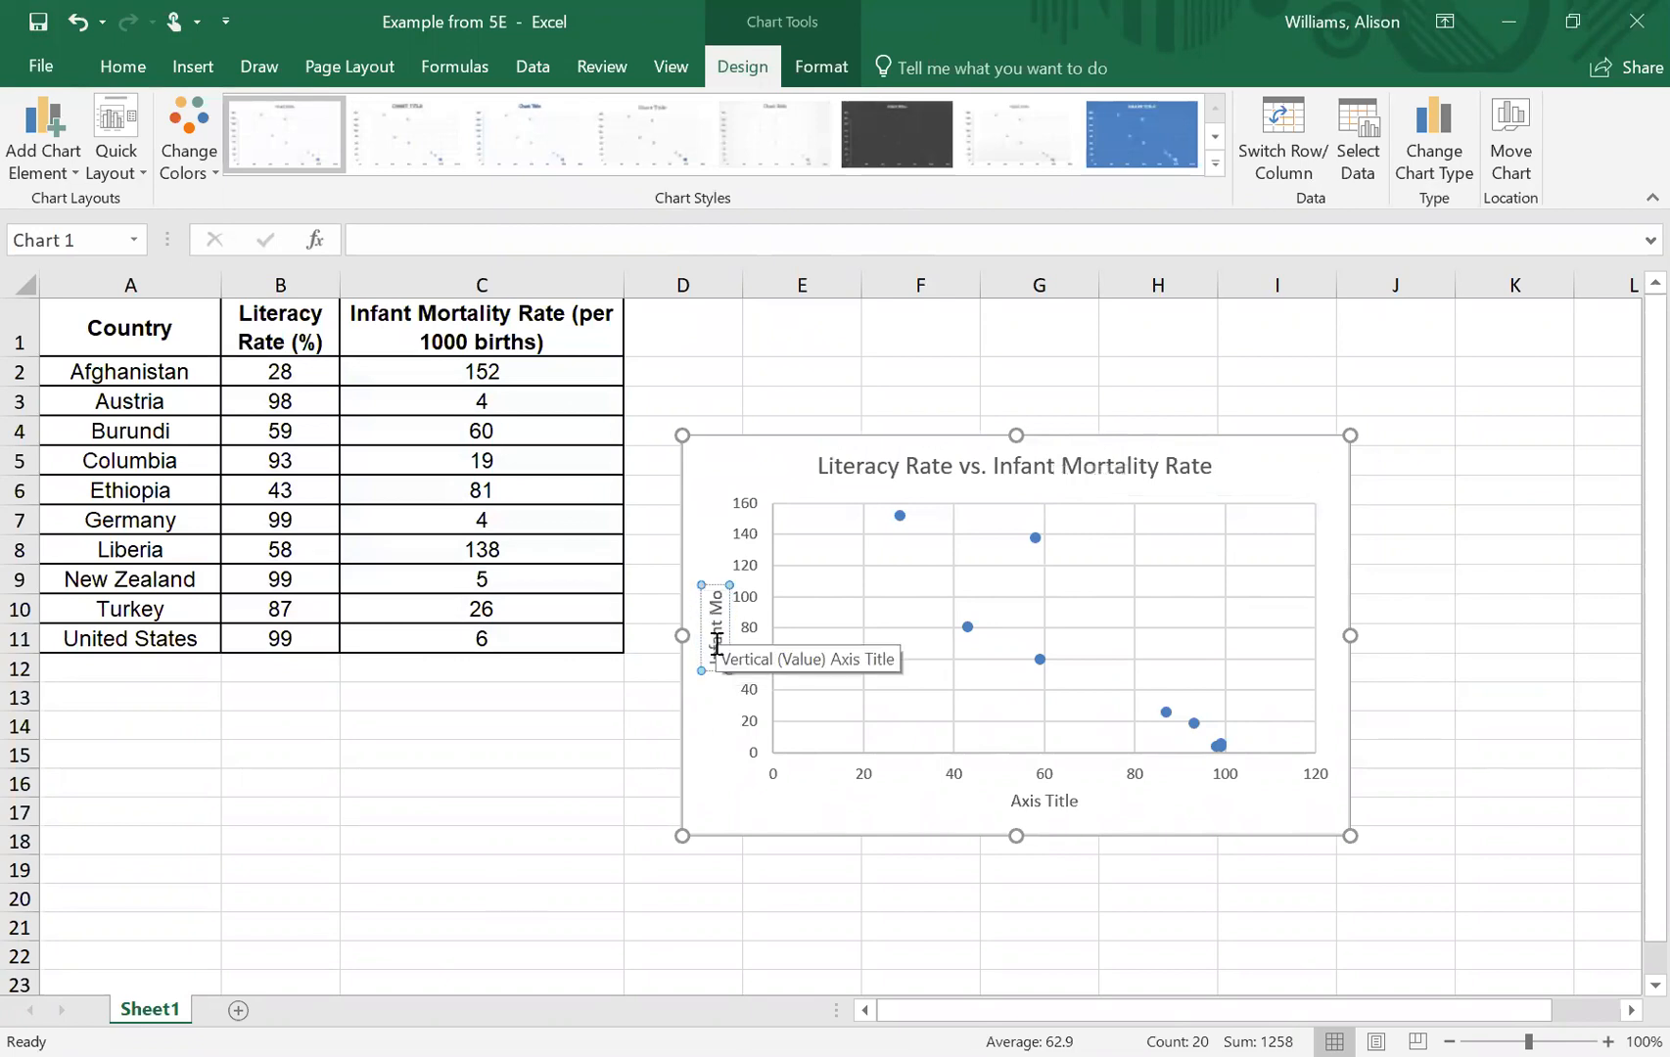
text(rtality Rat)
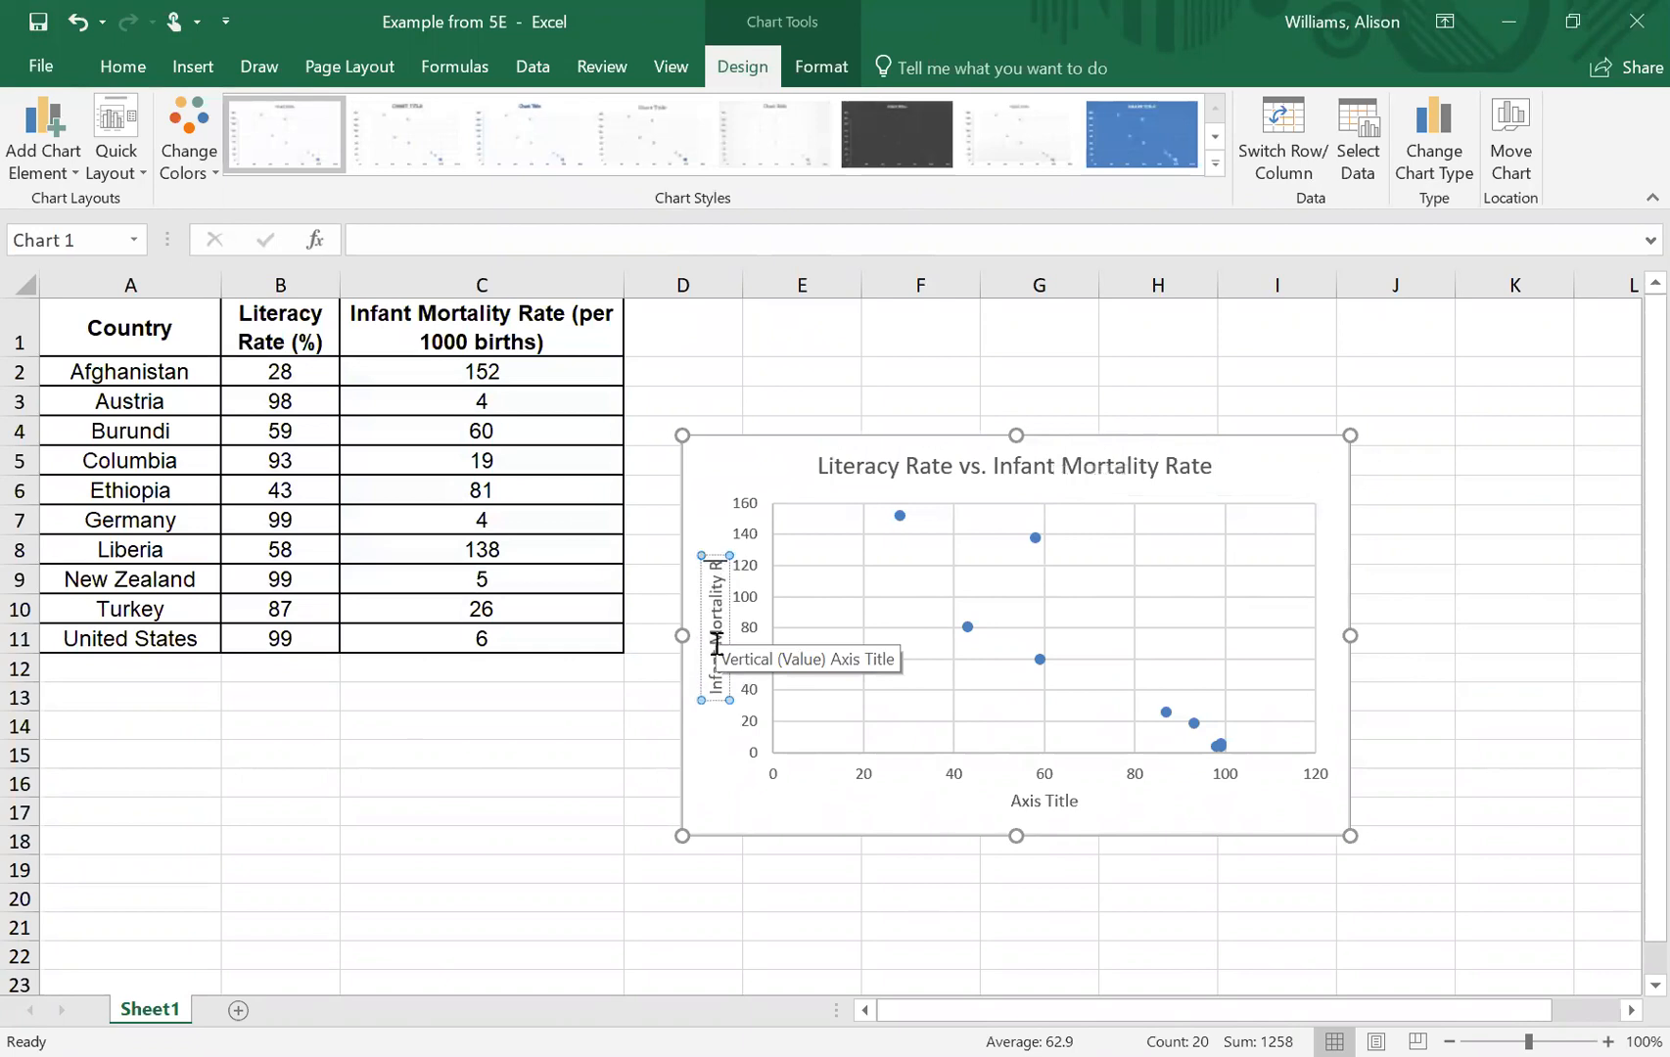
text(e)
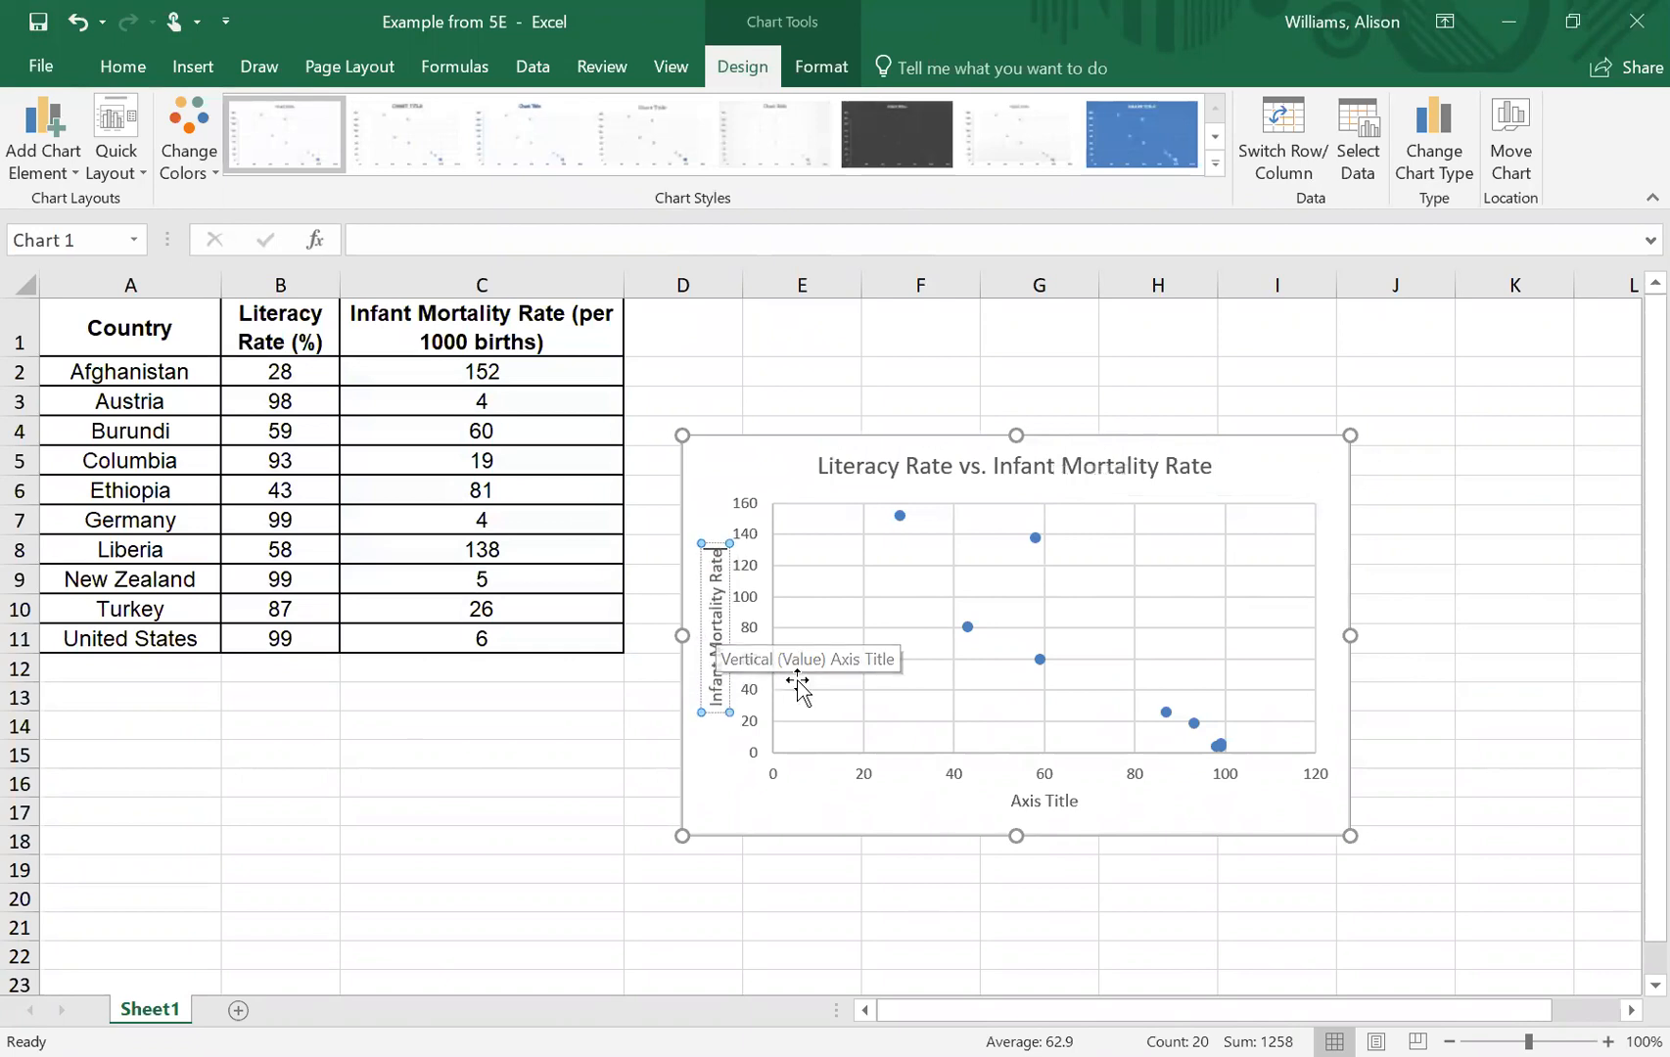
- Replace the horizontal axis title of the scatter chart with "Literacy Rate"
click(1058, 808)
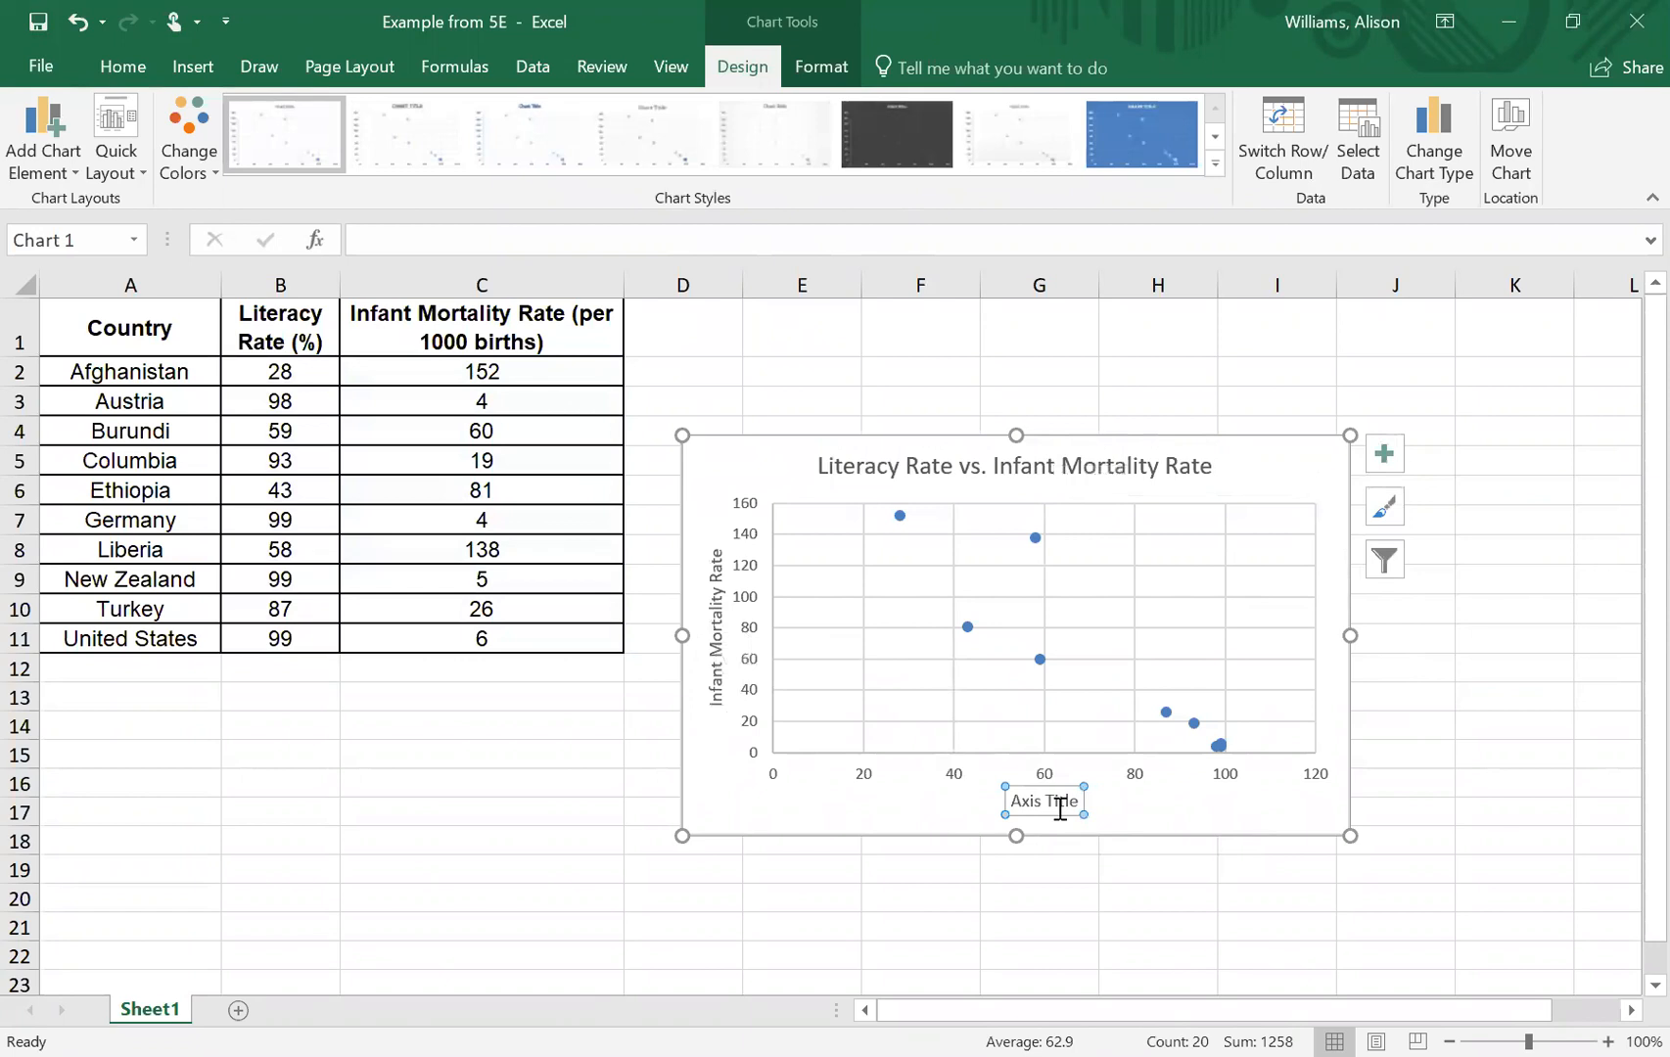
triple_click(1060, 808)
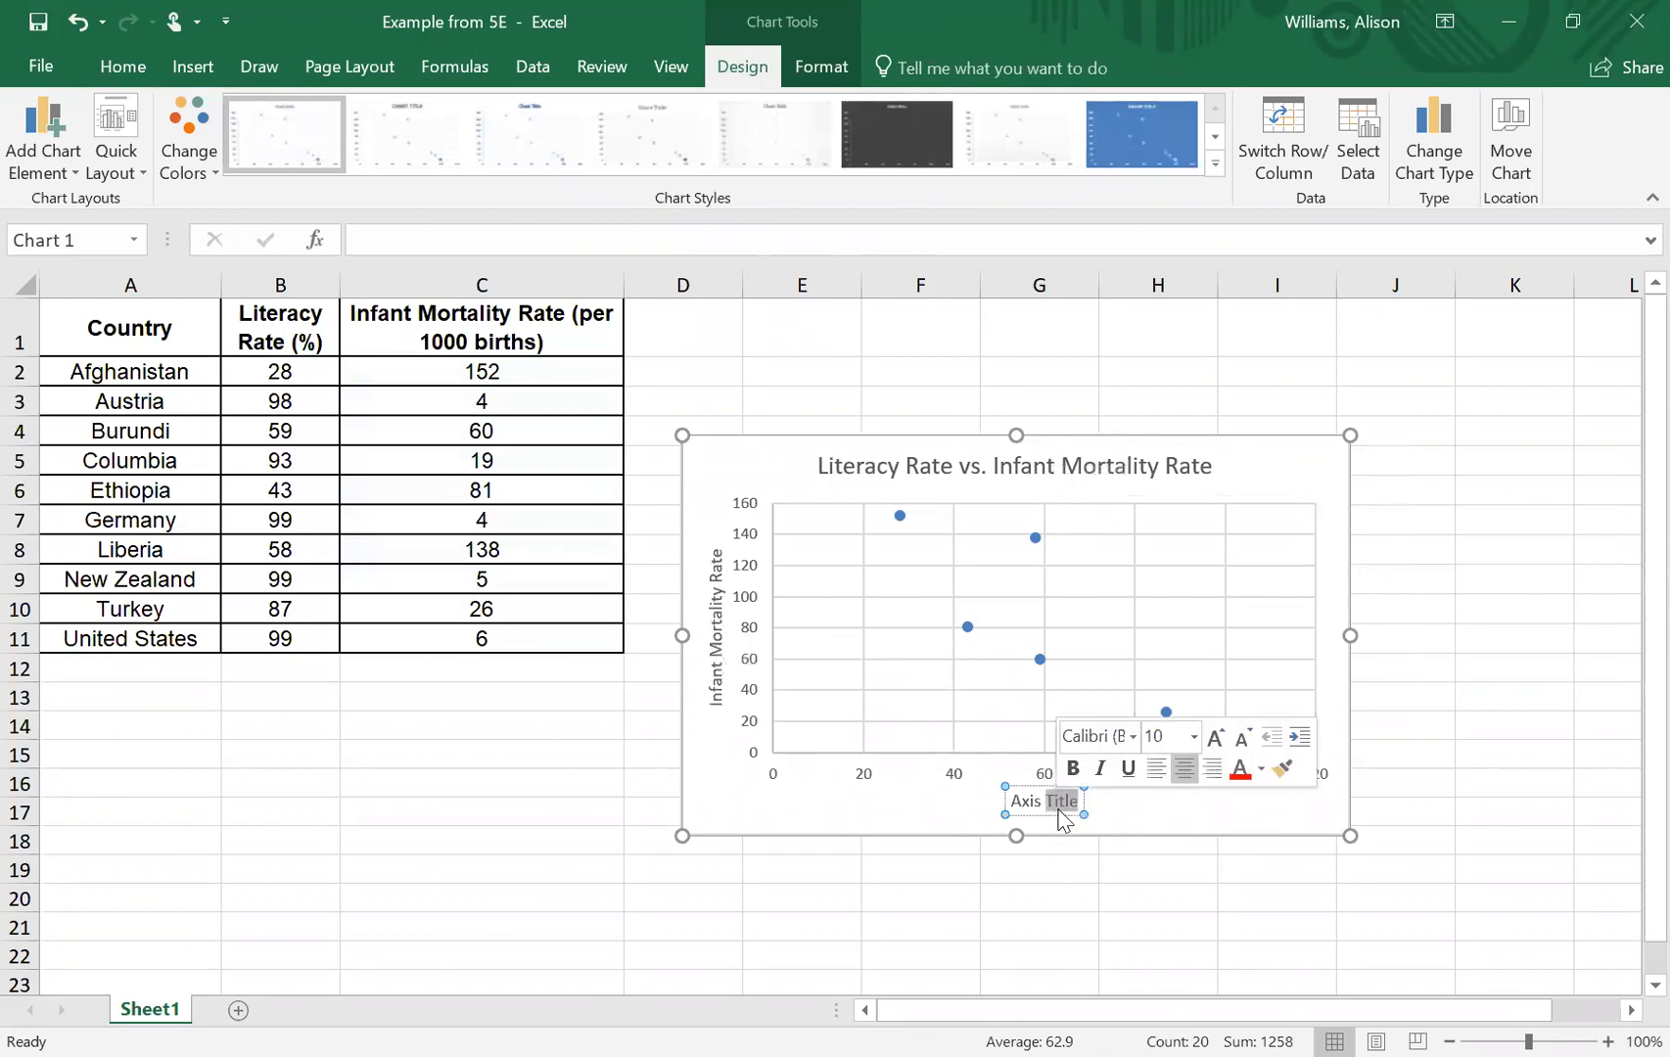
text(Lit)
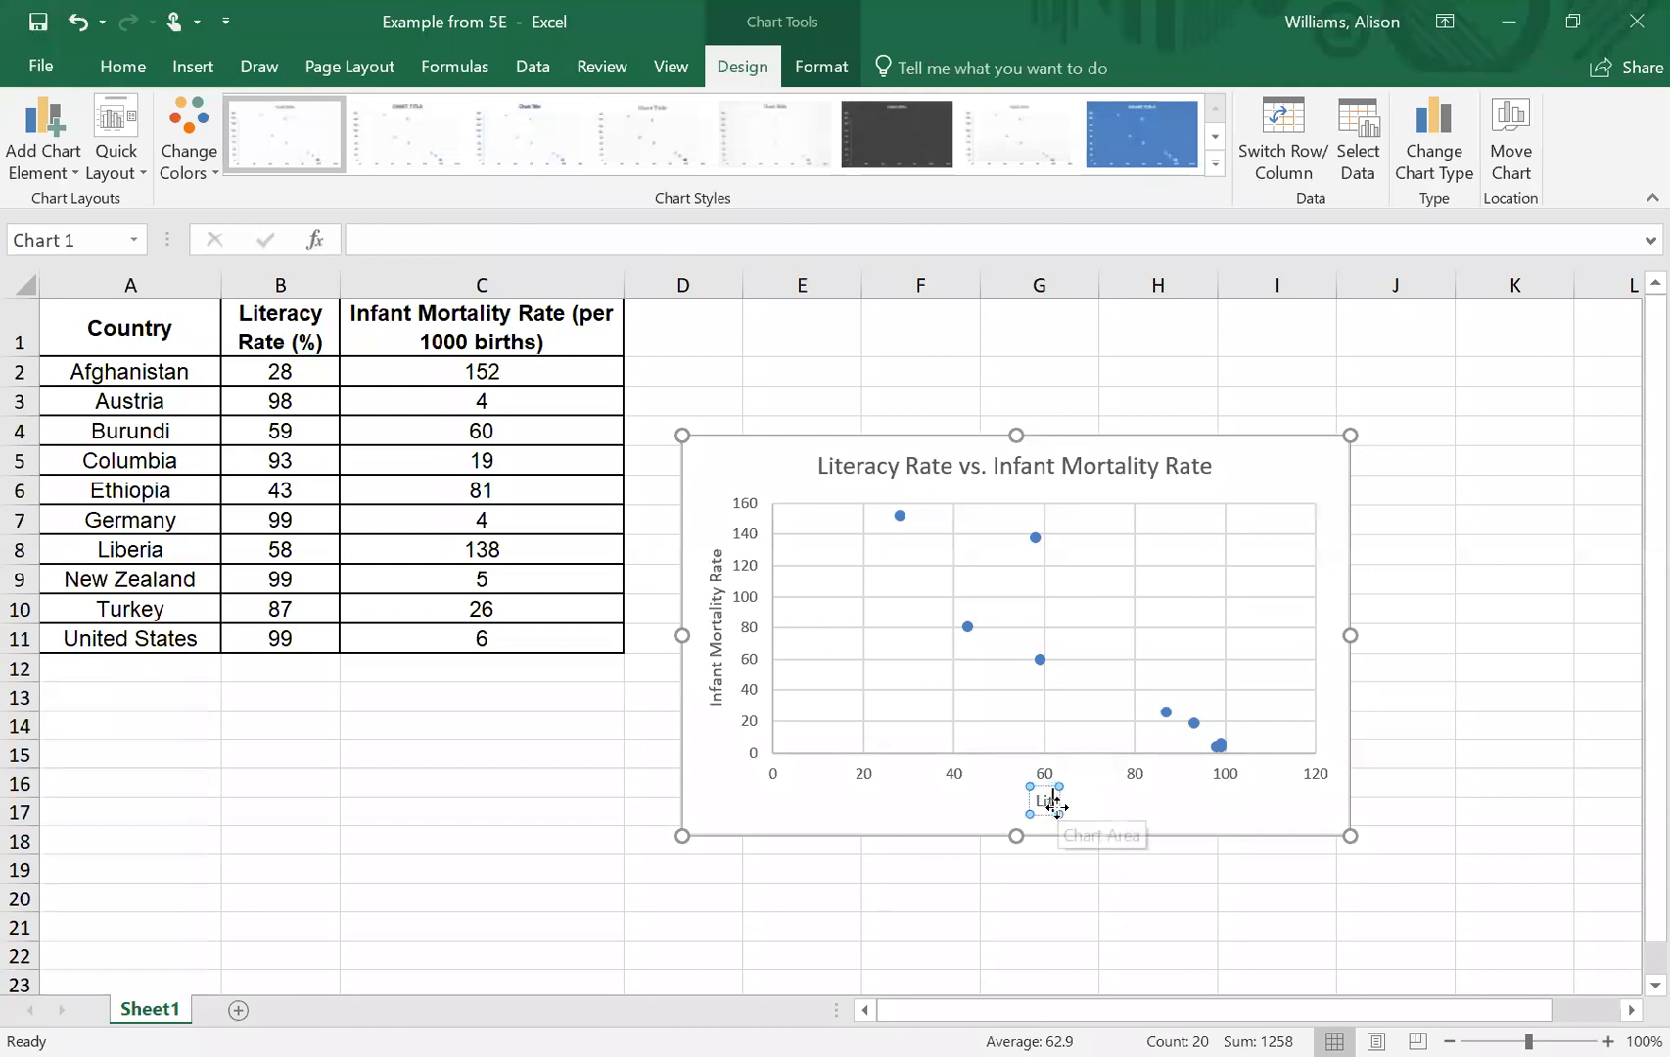
text(eracy Rate)
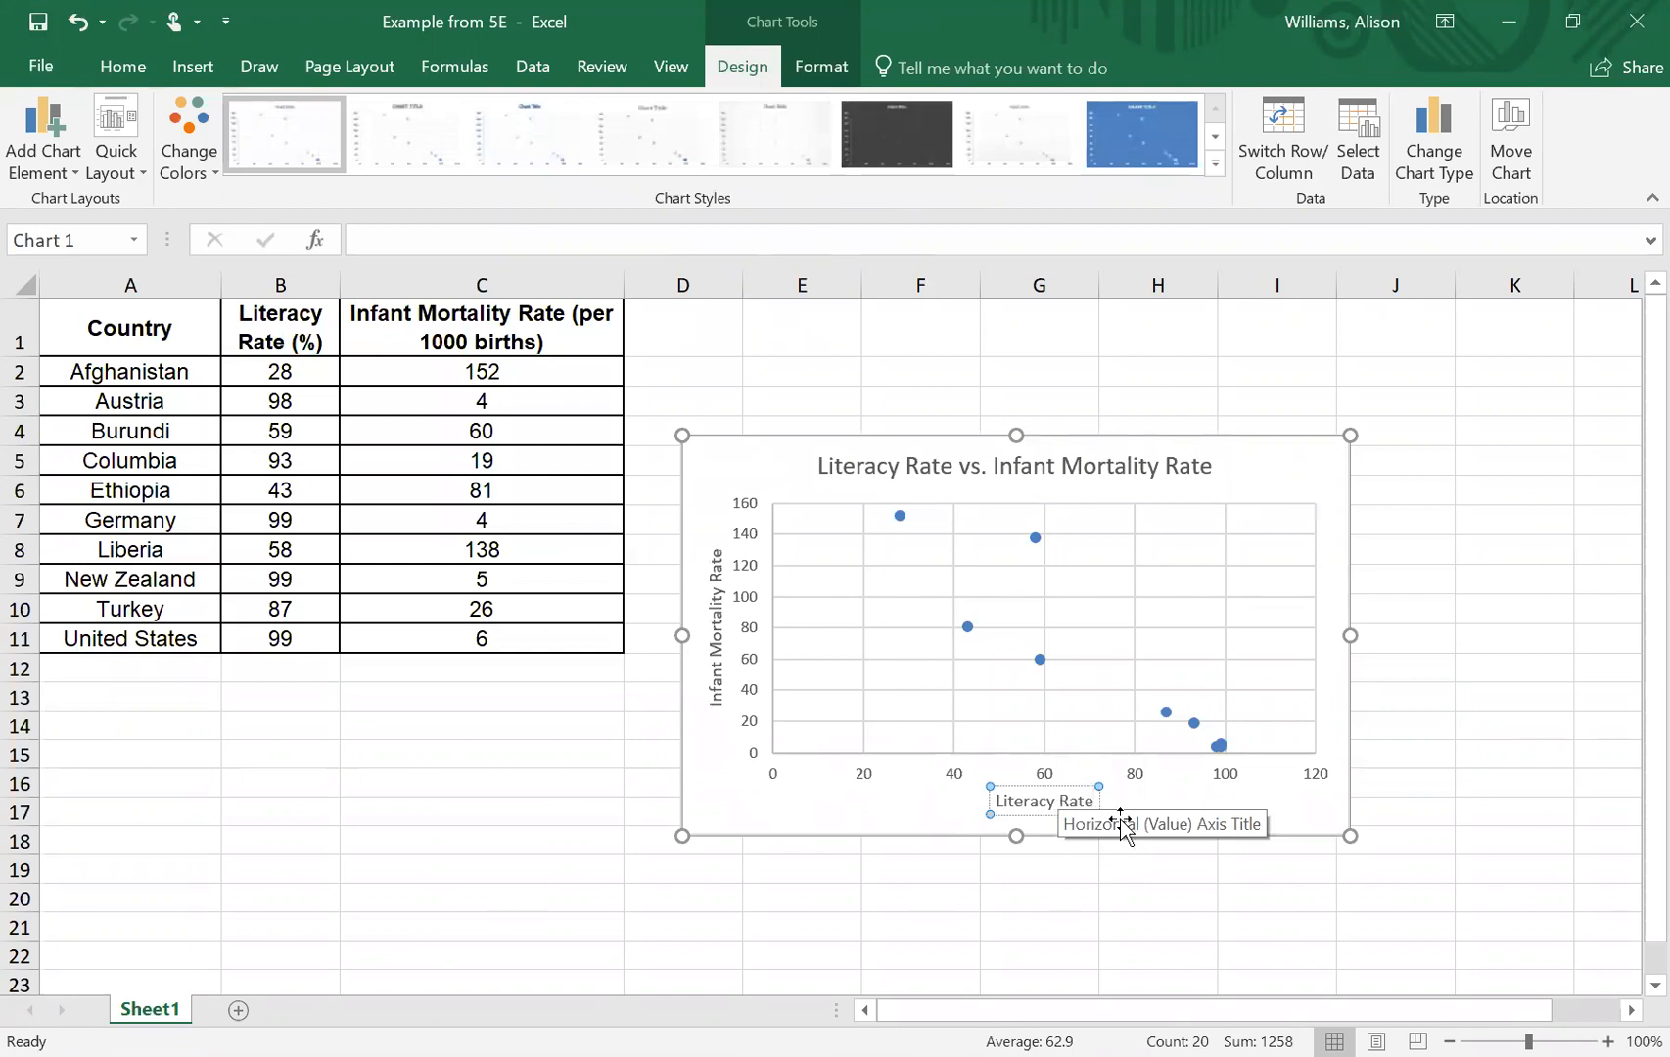
click(1329, 511)
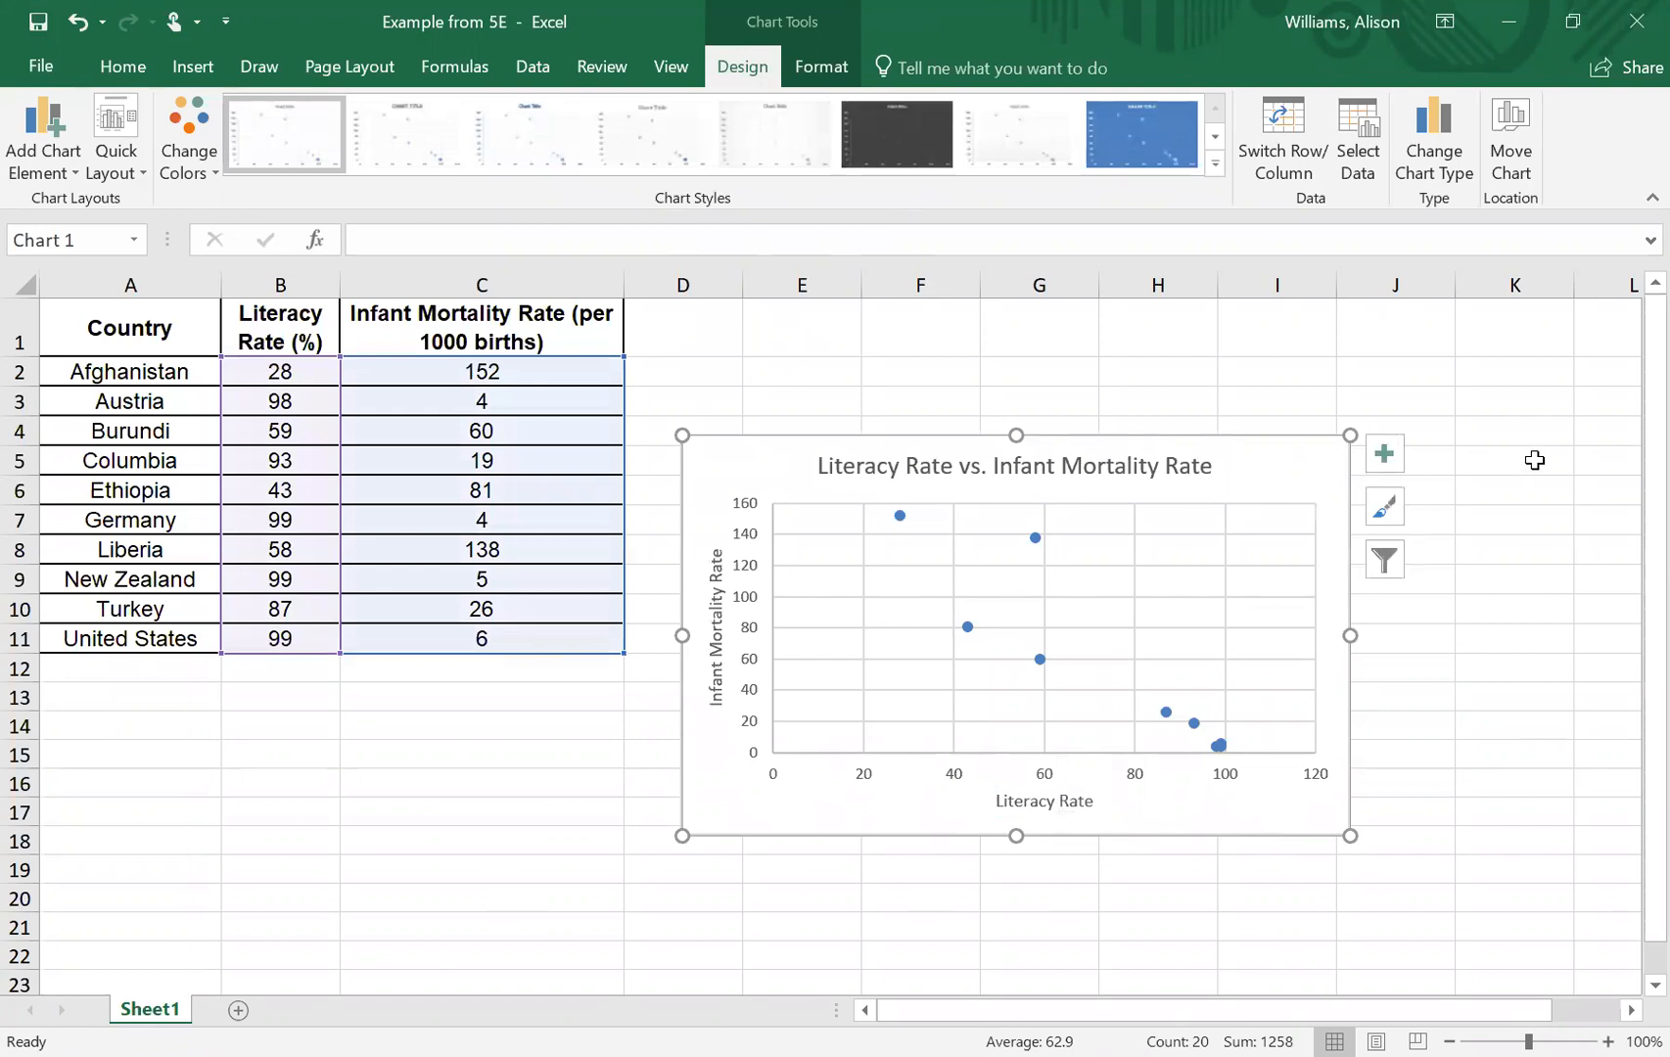
- Enlarge the scatter chart and add data labels to its points
drag(1350, 835, 1534, 863)
scroll(1607, 723, up, 1)
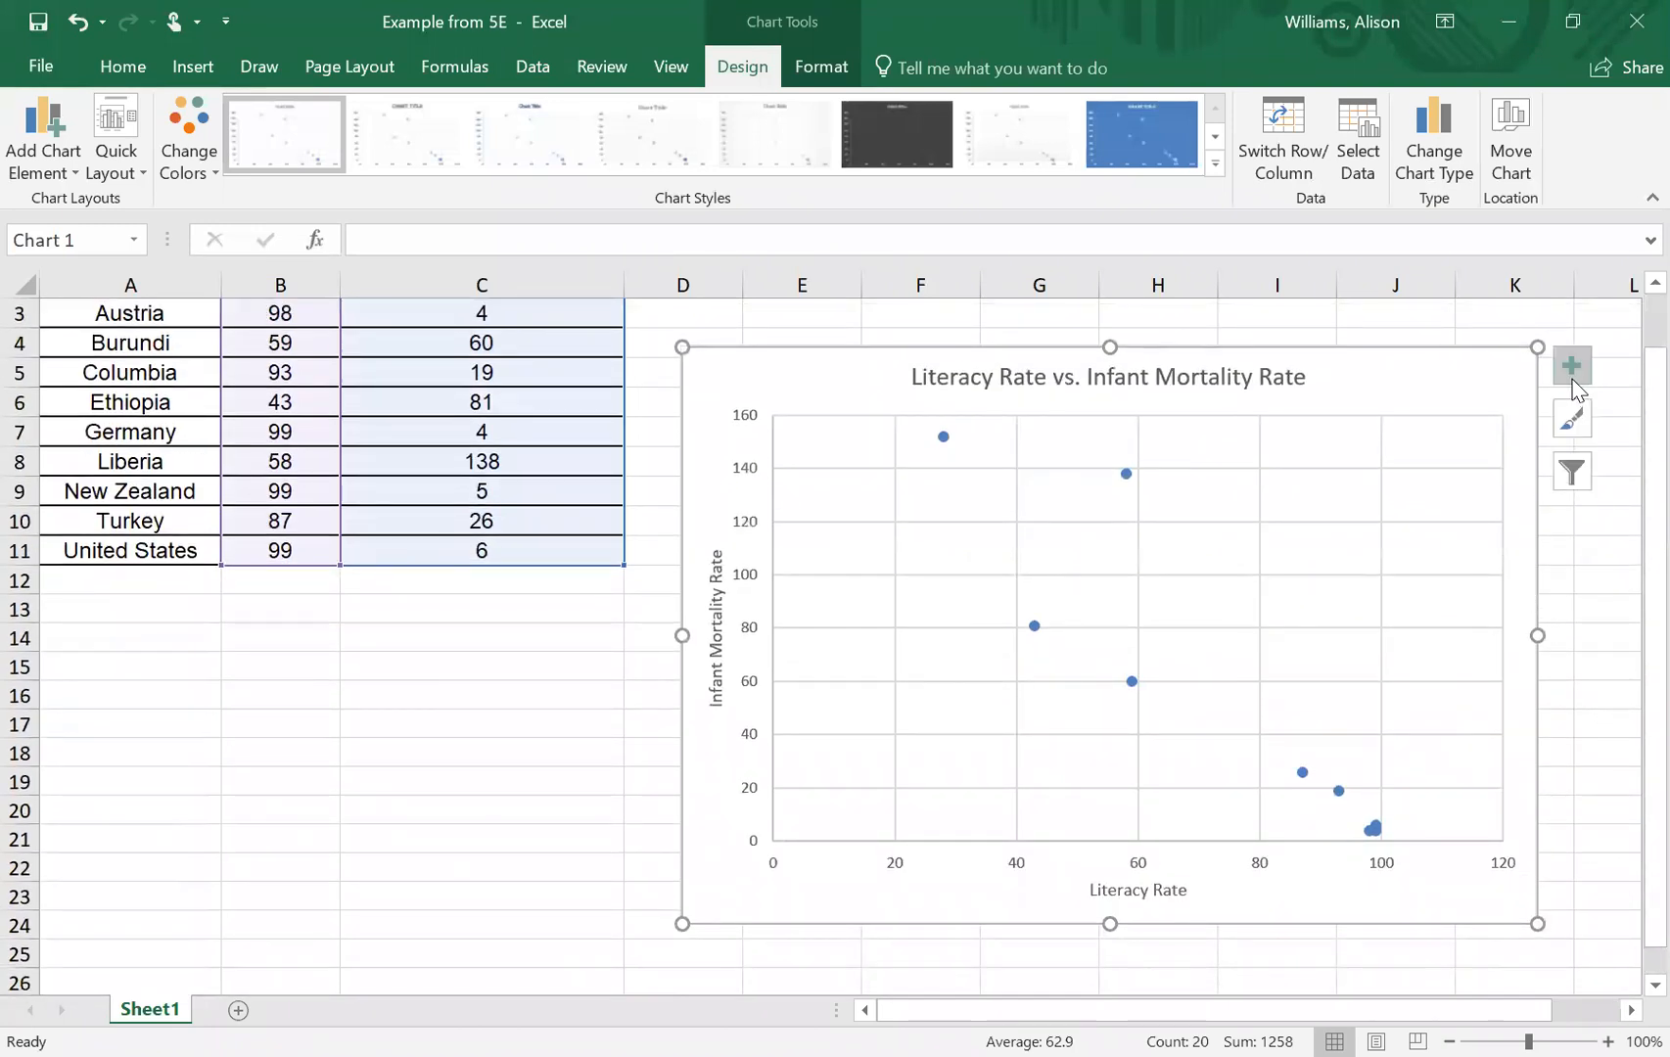
click(1572, 368)
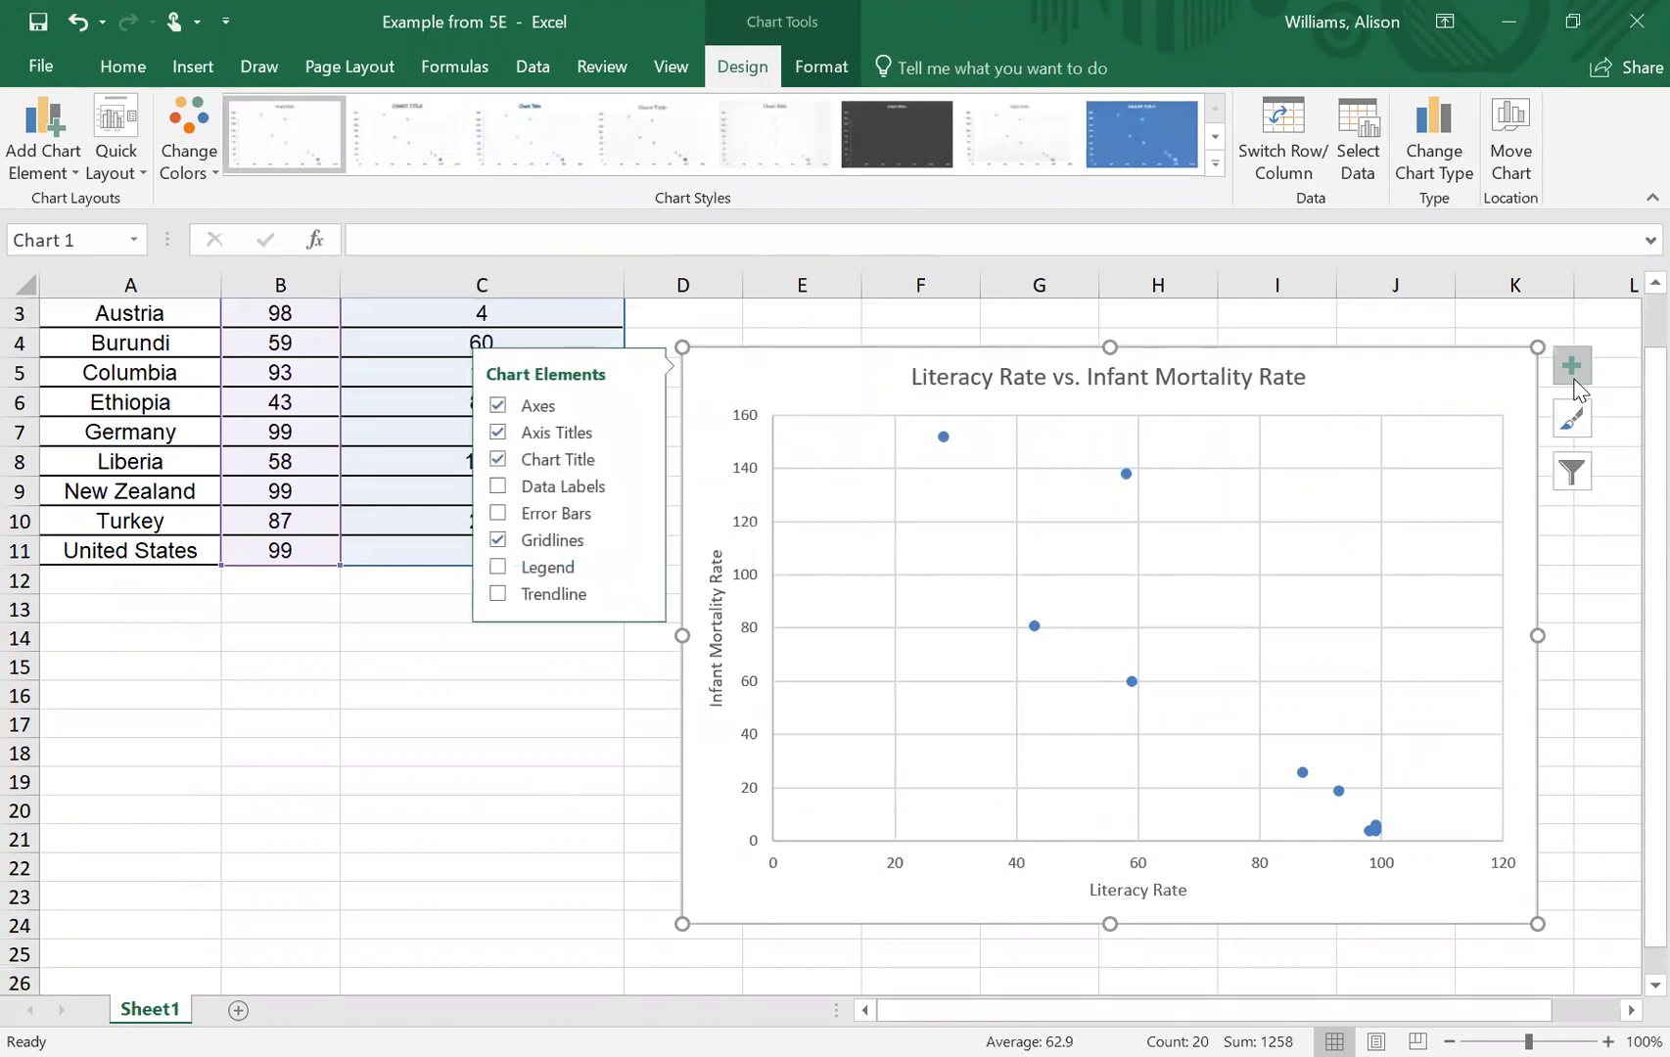
click(500, 490)
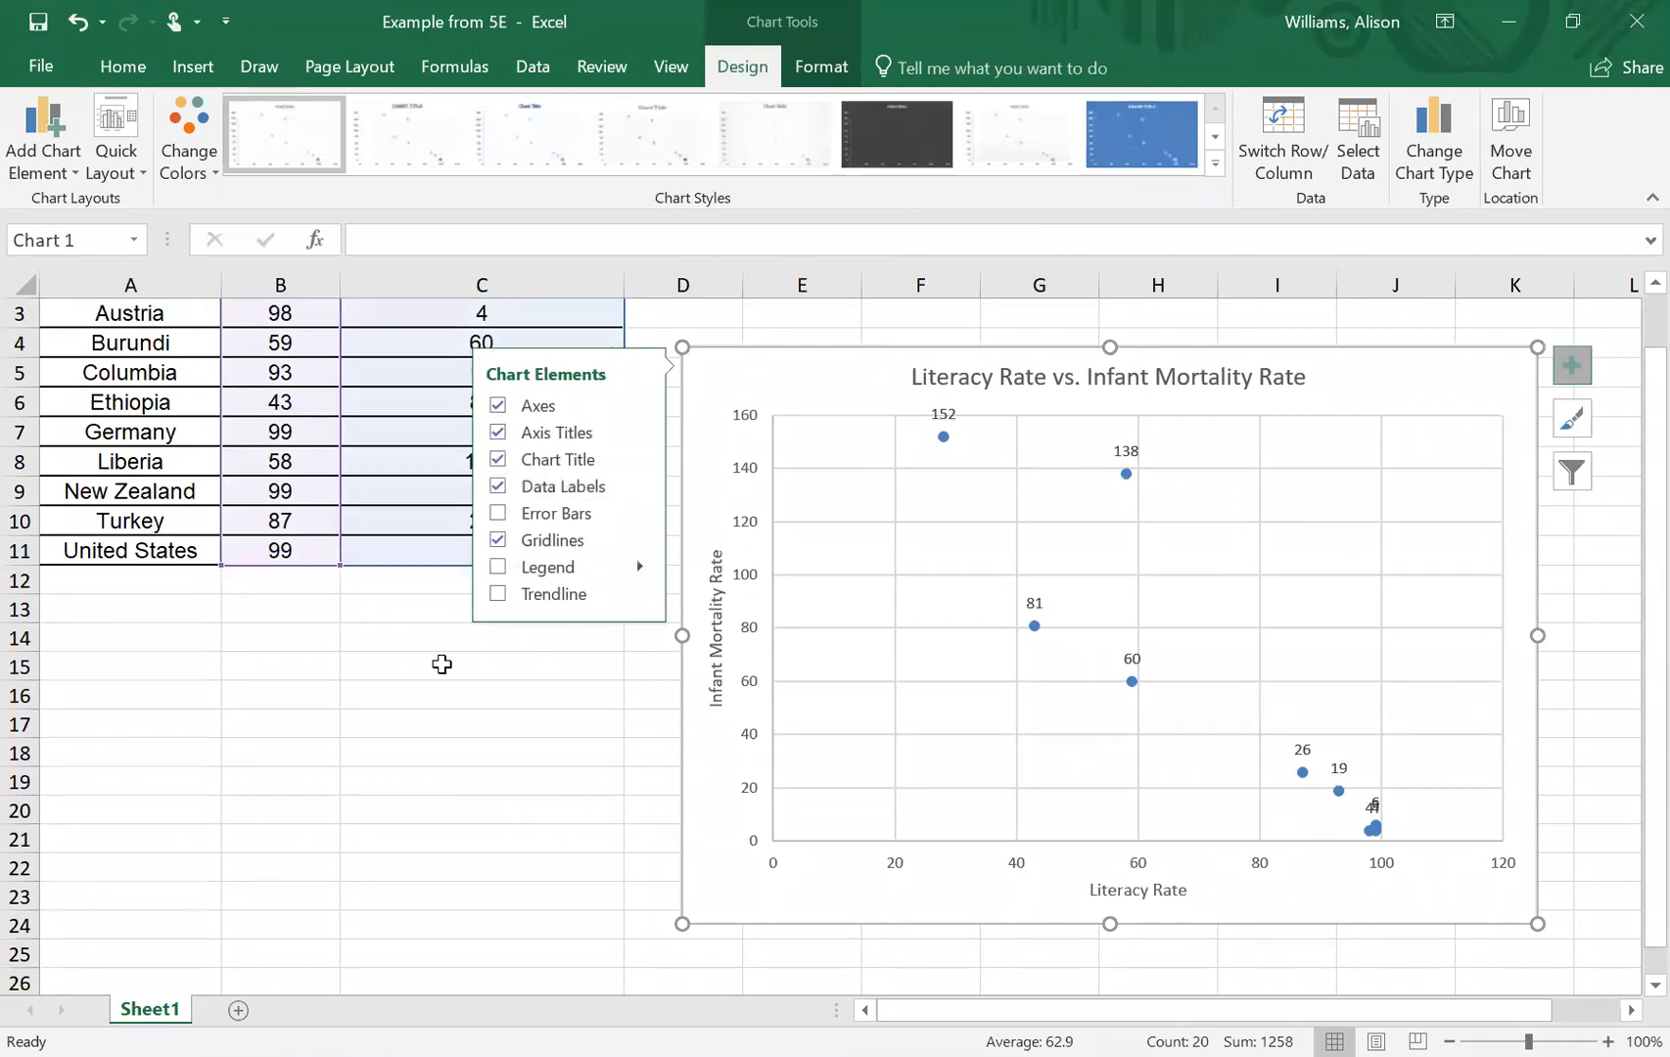
click(489, 717)
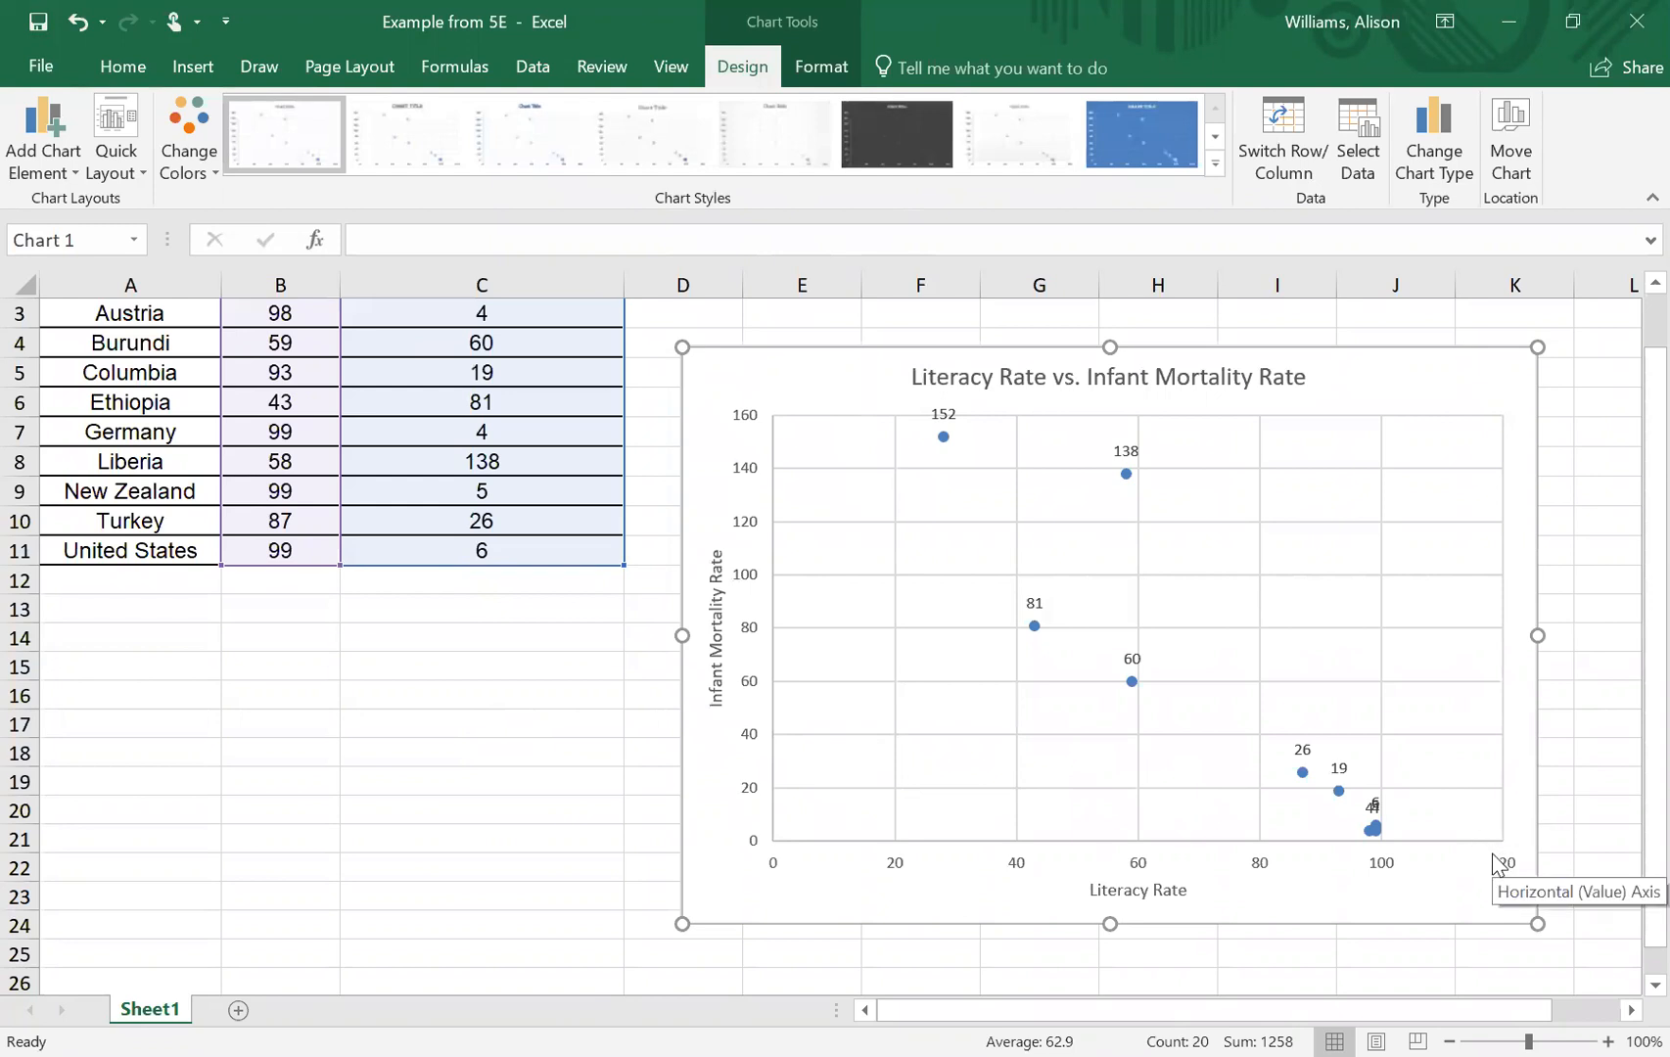
- Set the horizontal Literacy Rate axis bounds to a minimum of 20 and a maximum of 100
click(1393, 869)
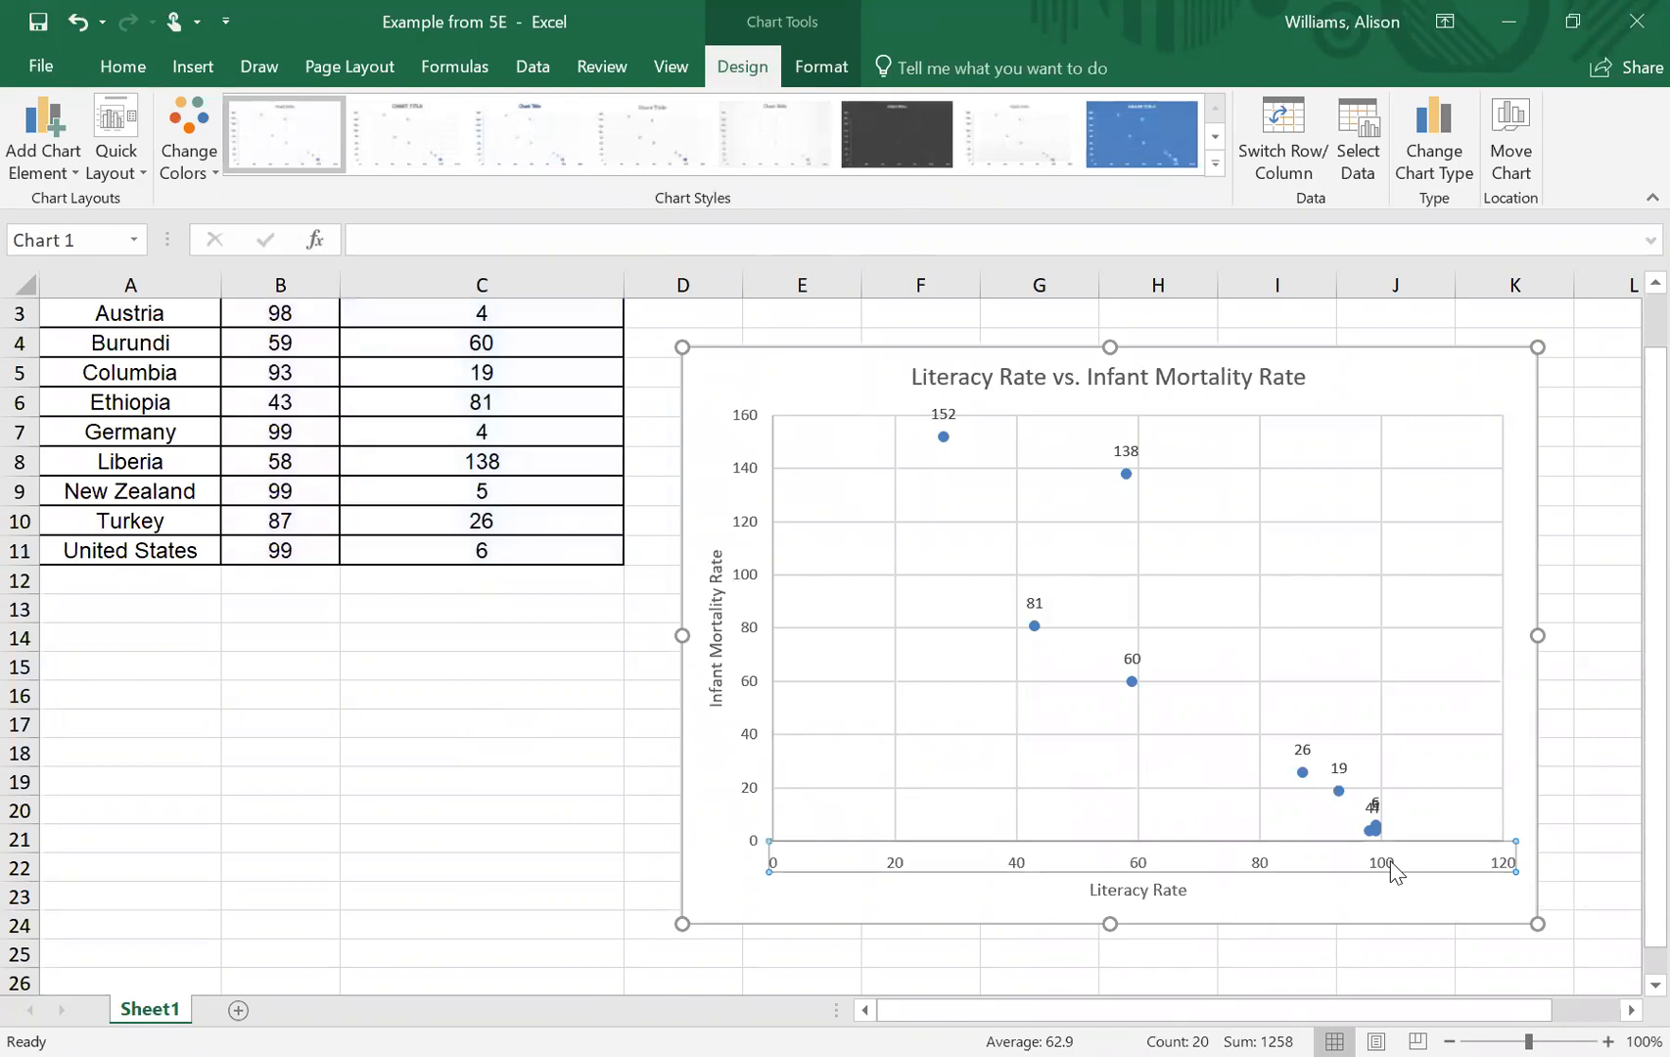
double_click(1393, 869)
click(1393, 869)
click(1393, 869)
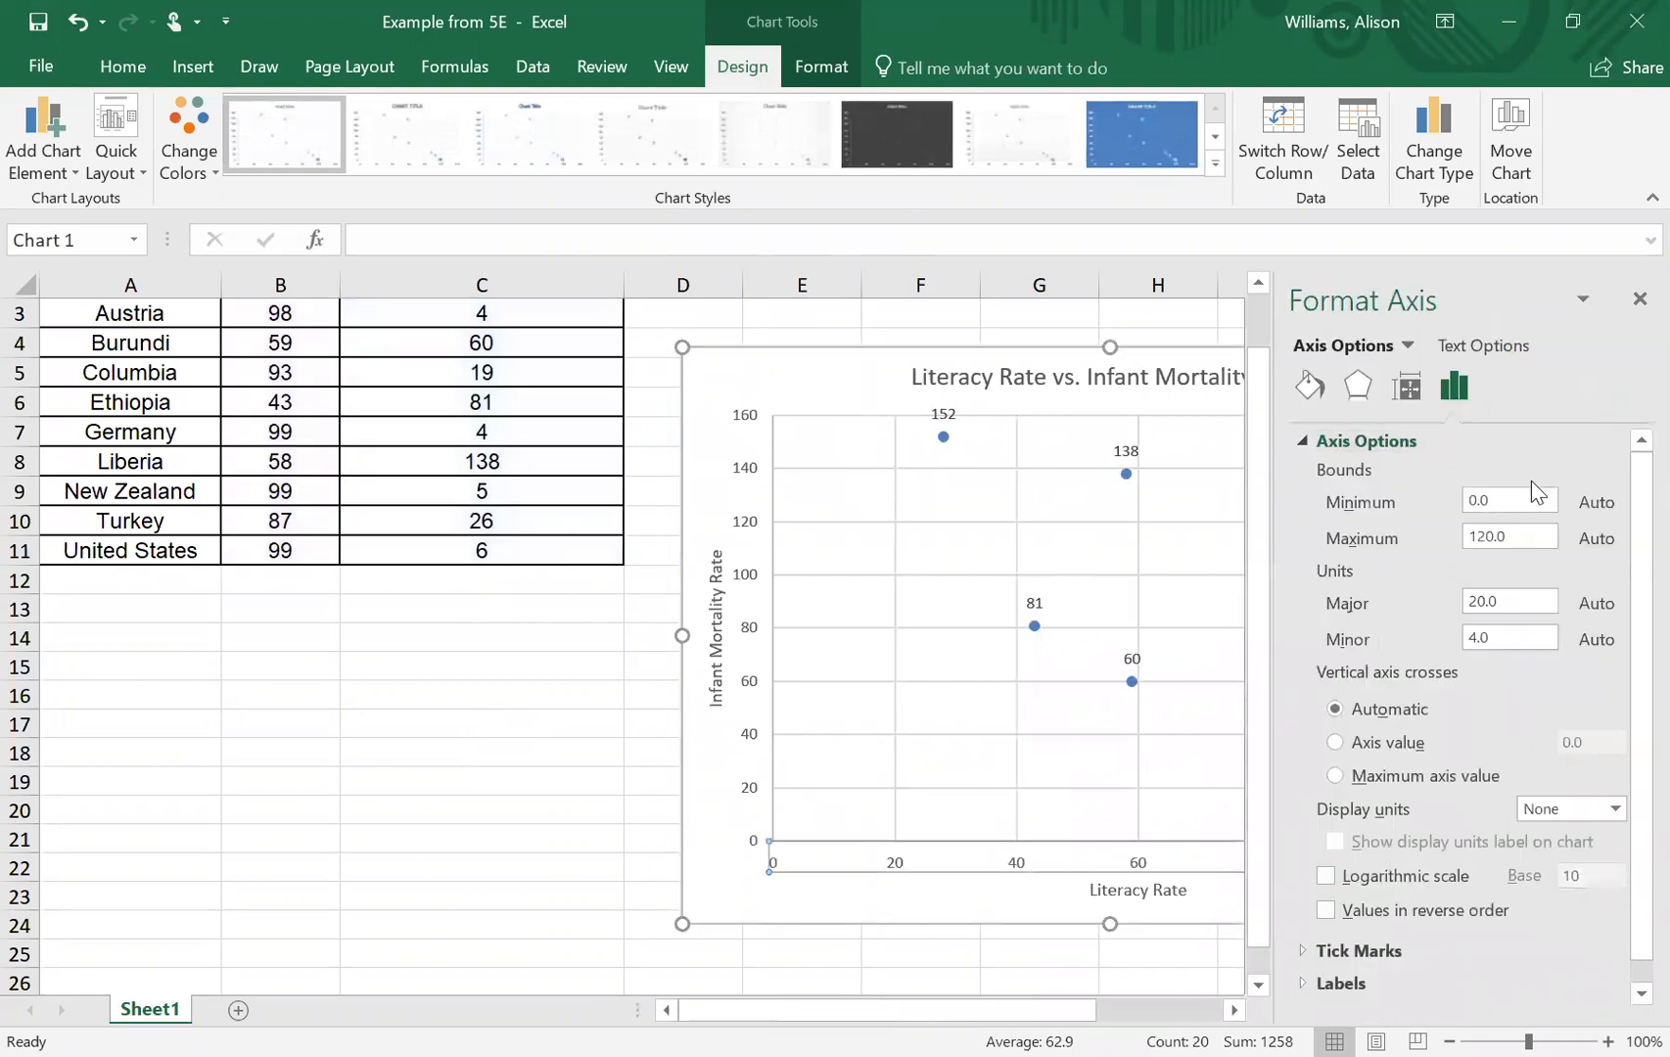
key(BackSpace)
key(BackSpace)
key(BackSpace)
text(20)
key(Return)
key(Tab)
text(100)
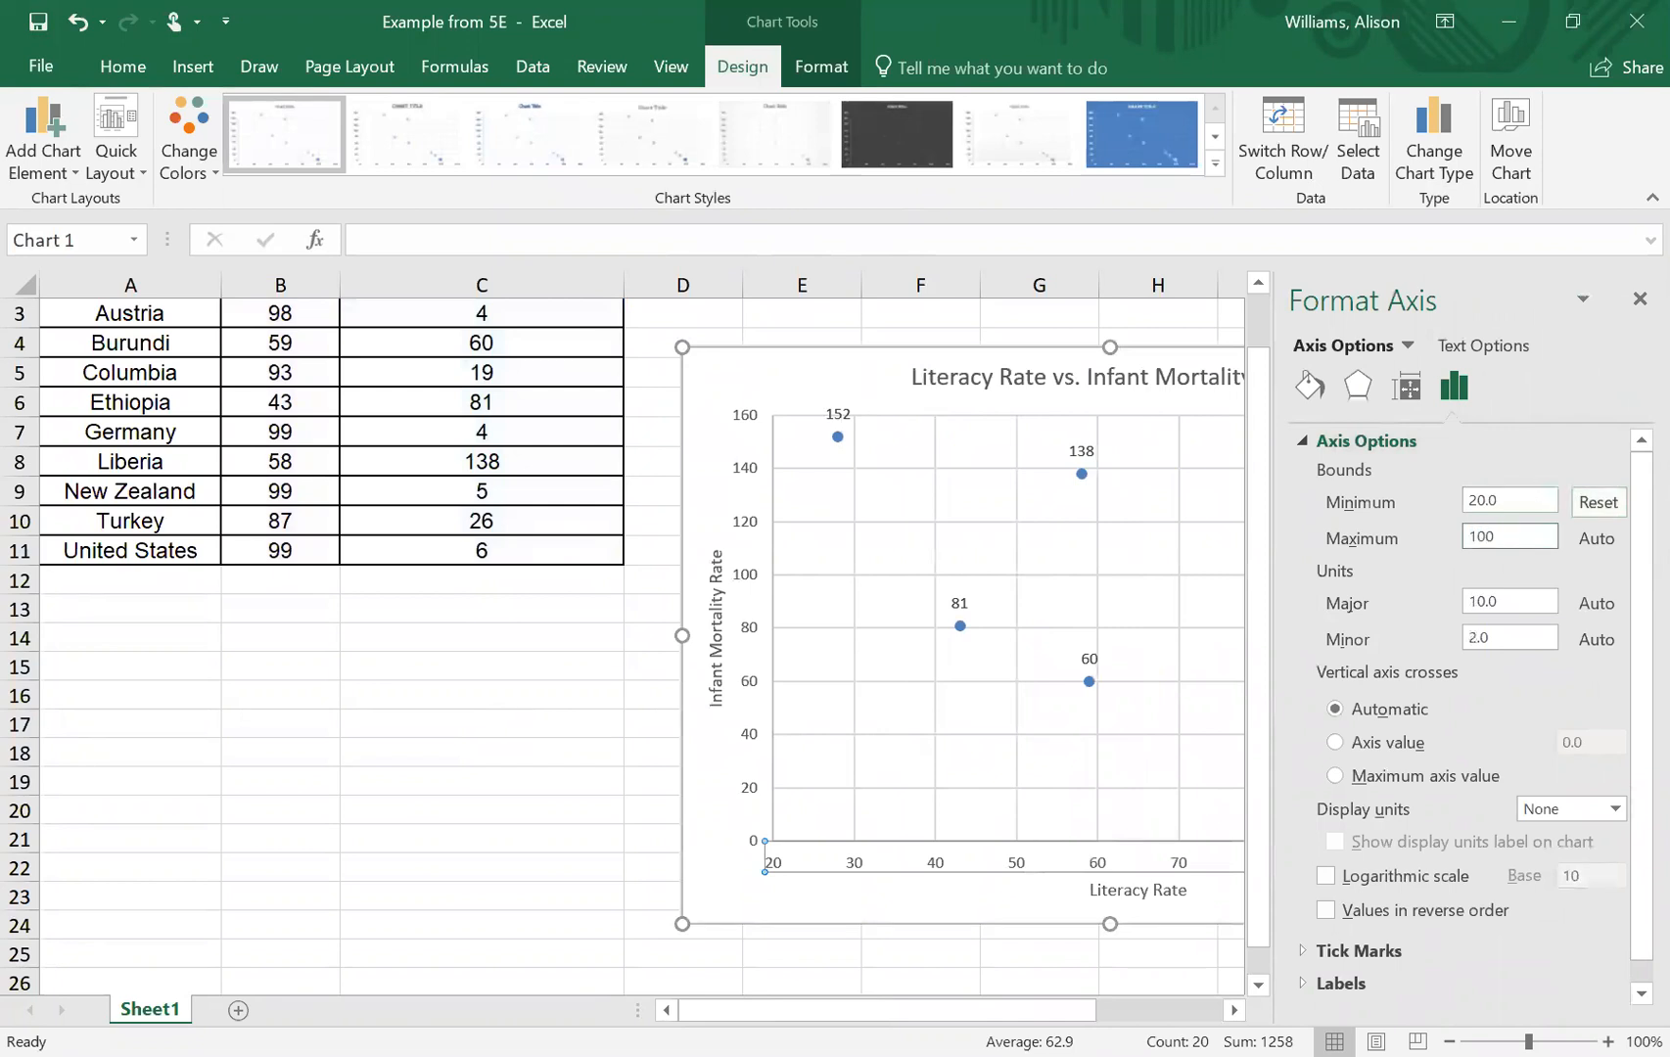
key(Return)
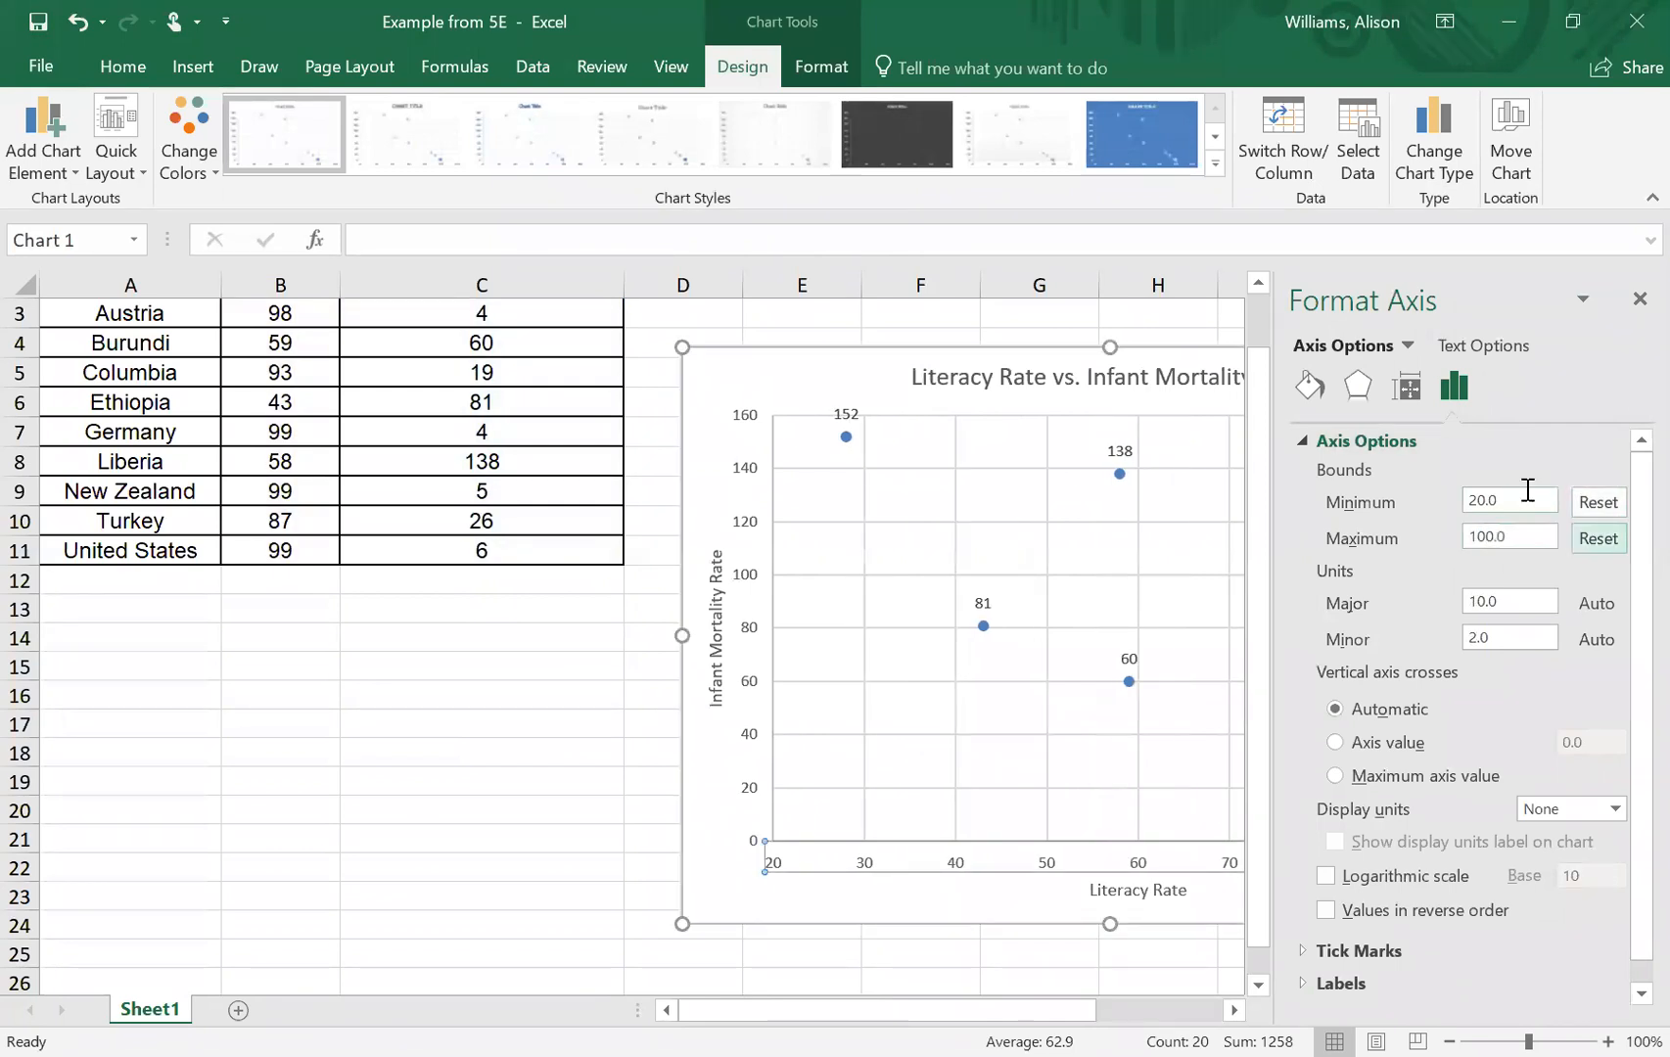
- Set the horizontal axis major unit to 5 and widen the chart slightly toward the data table
key(Tab)
text(5)
key(Return)
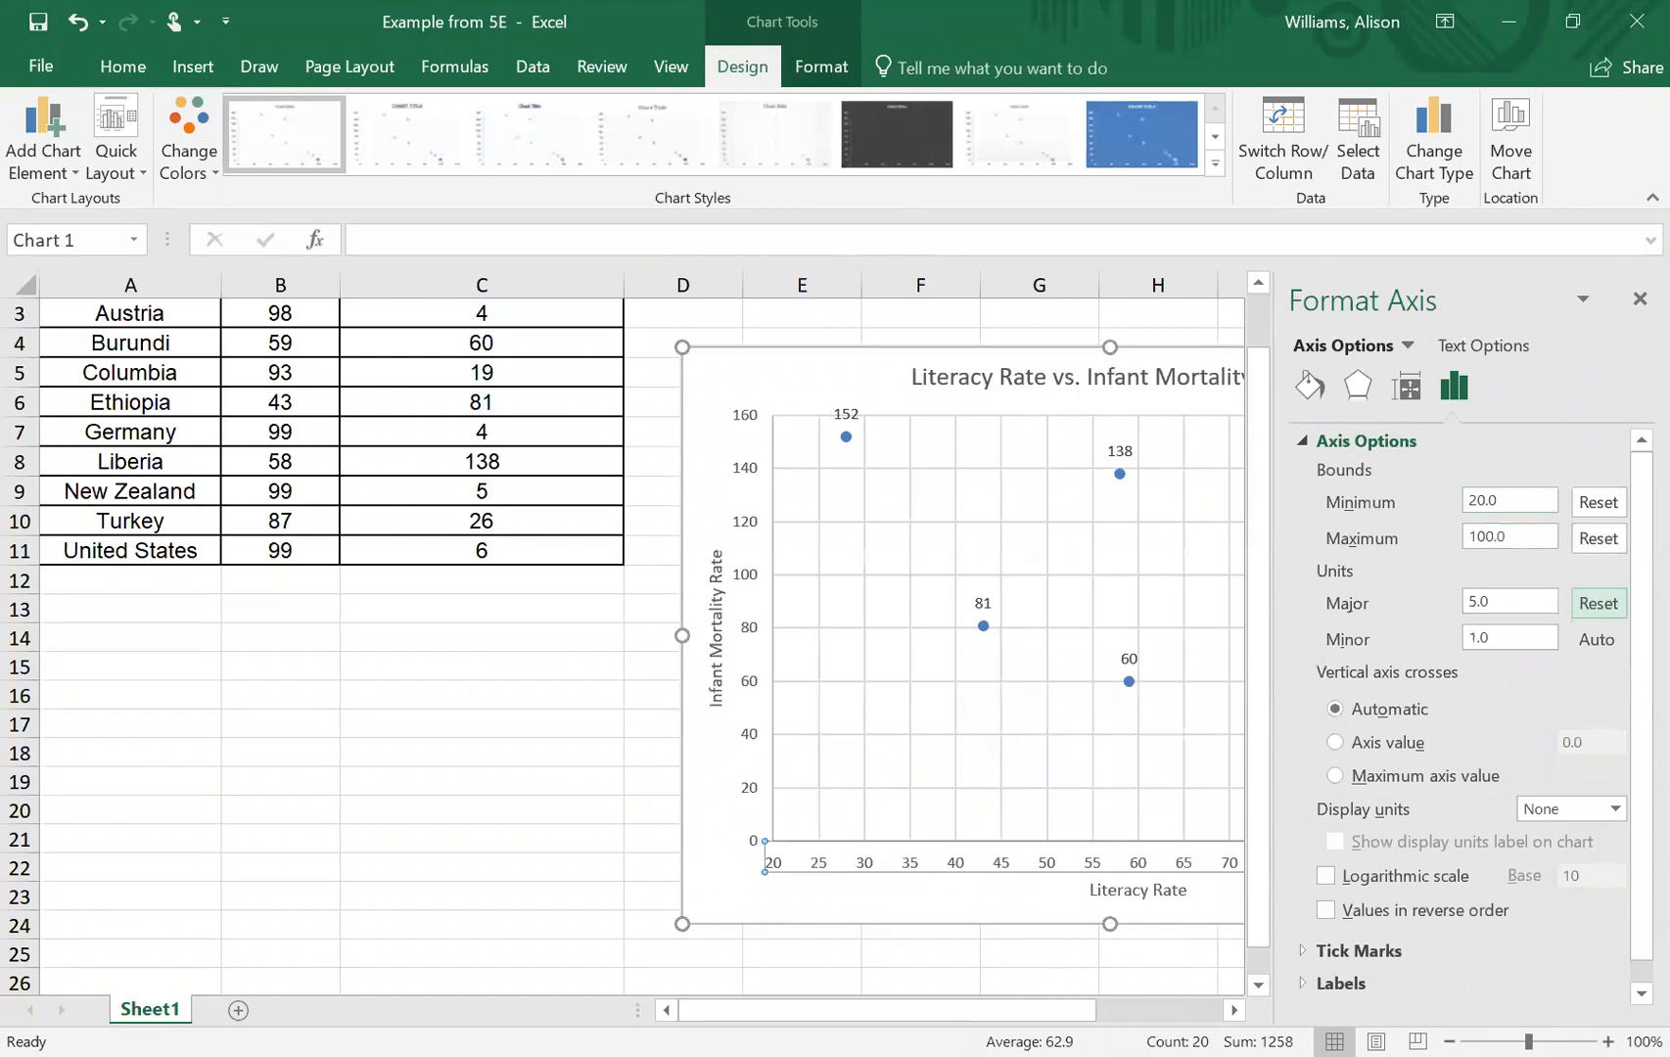
click(1640, 299)
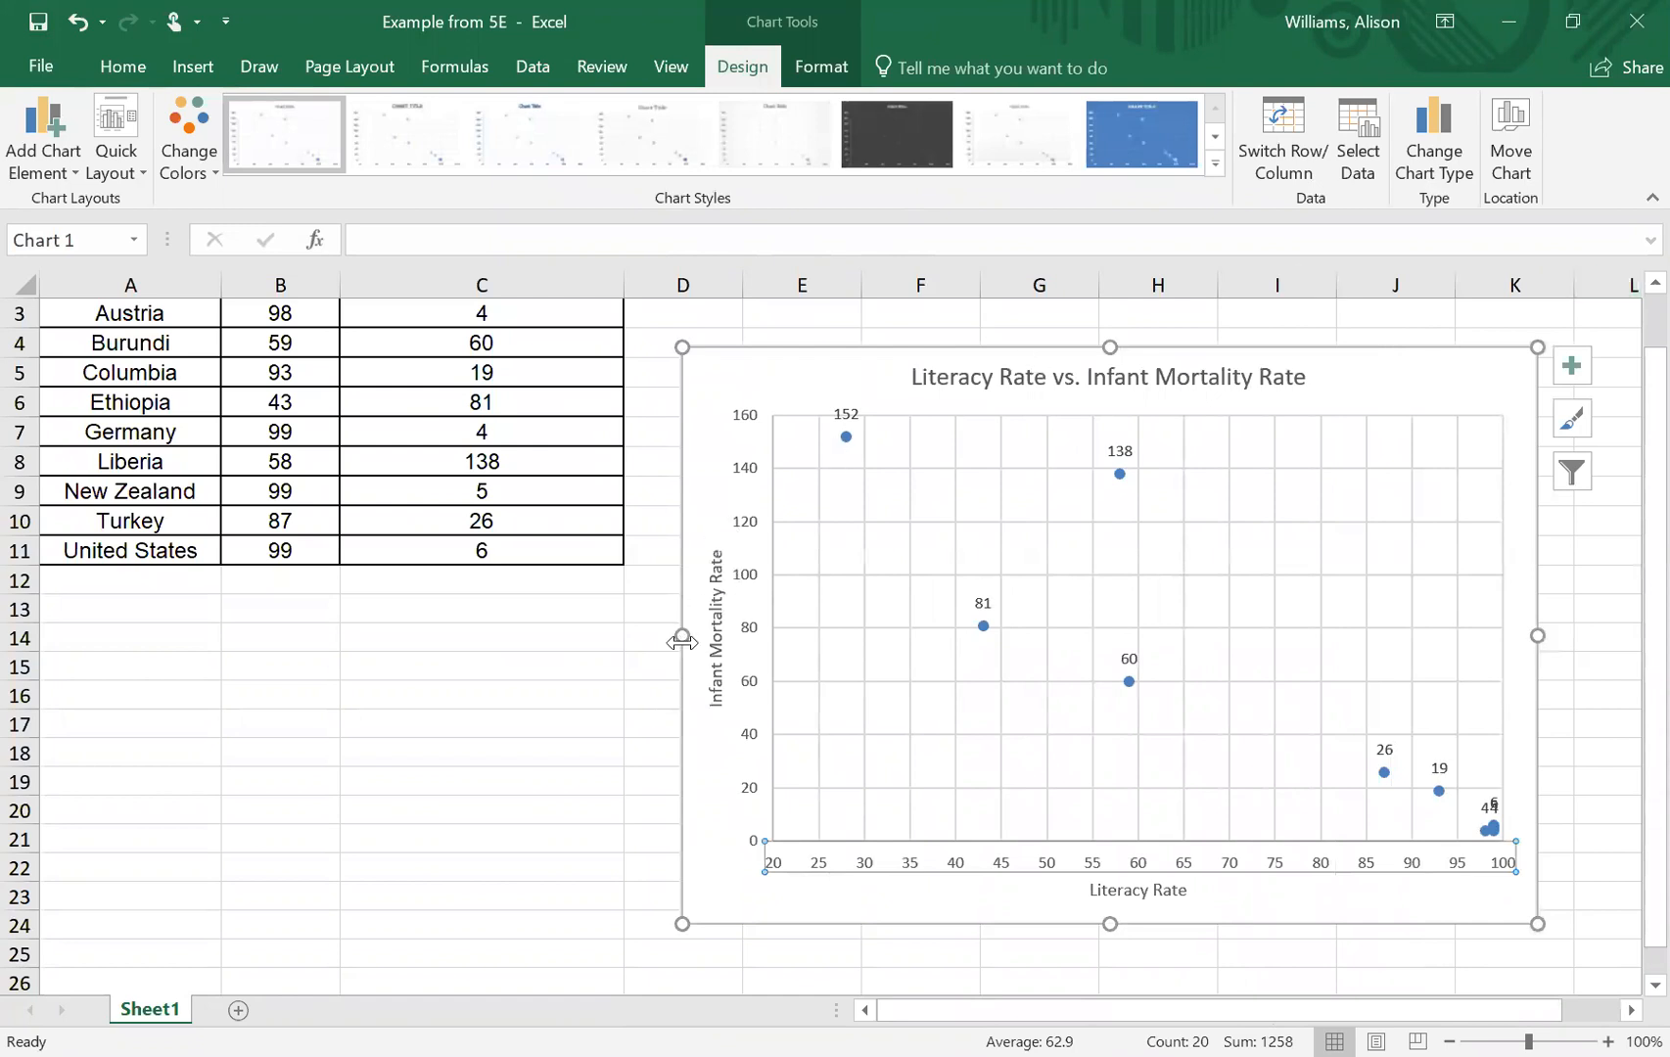
drag(682, 639, 650, 637)
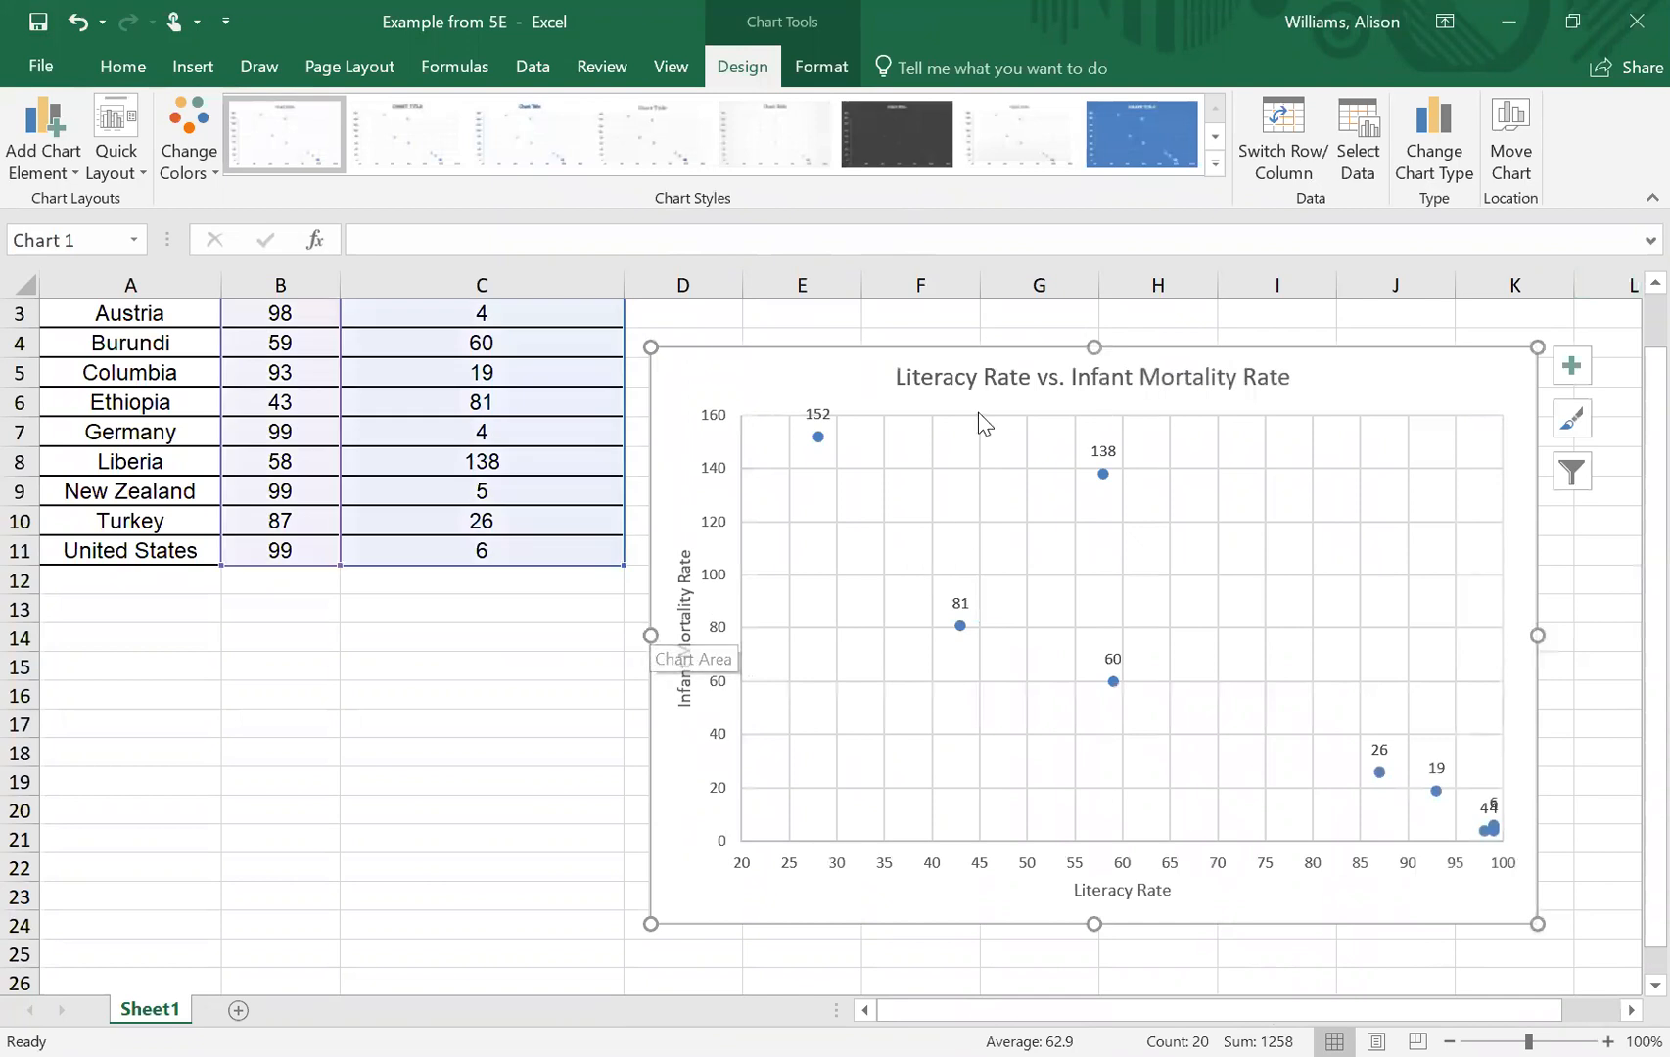
- Add the country names from cells A2:A11 to the chart's data labels as values from cells
click(1105, 452)
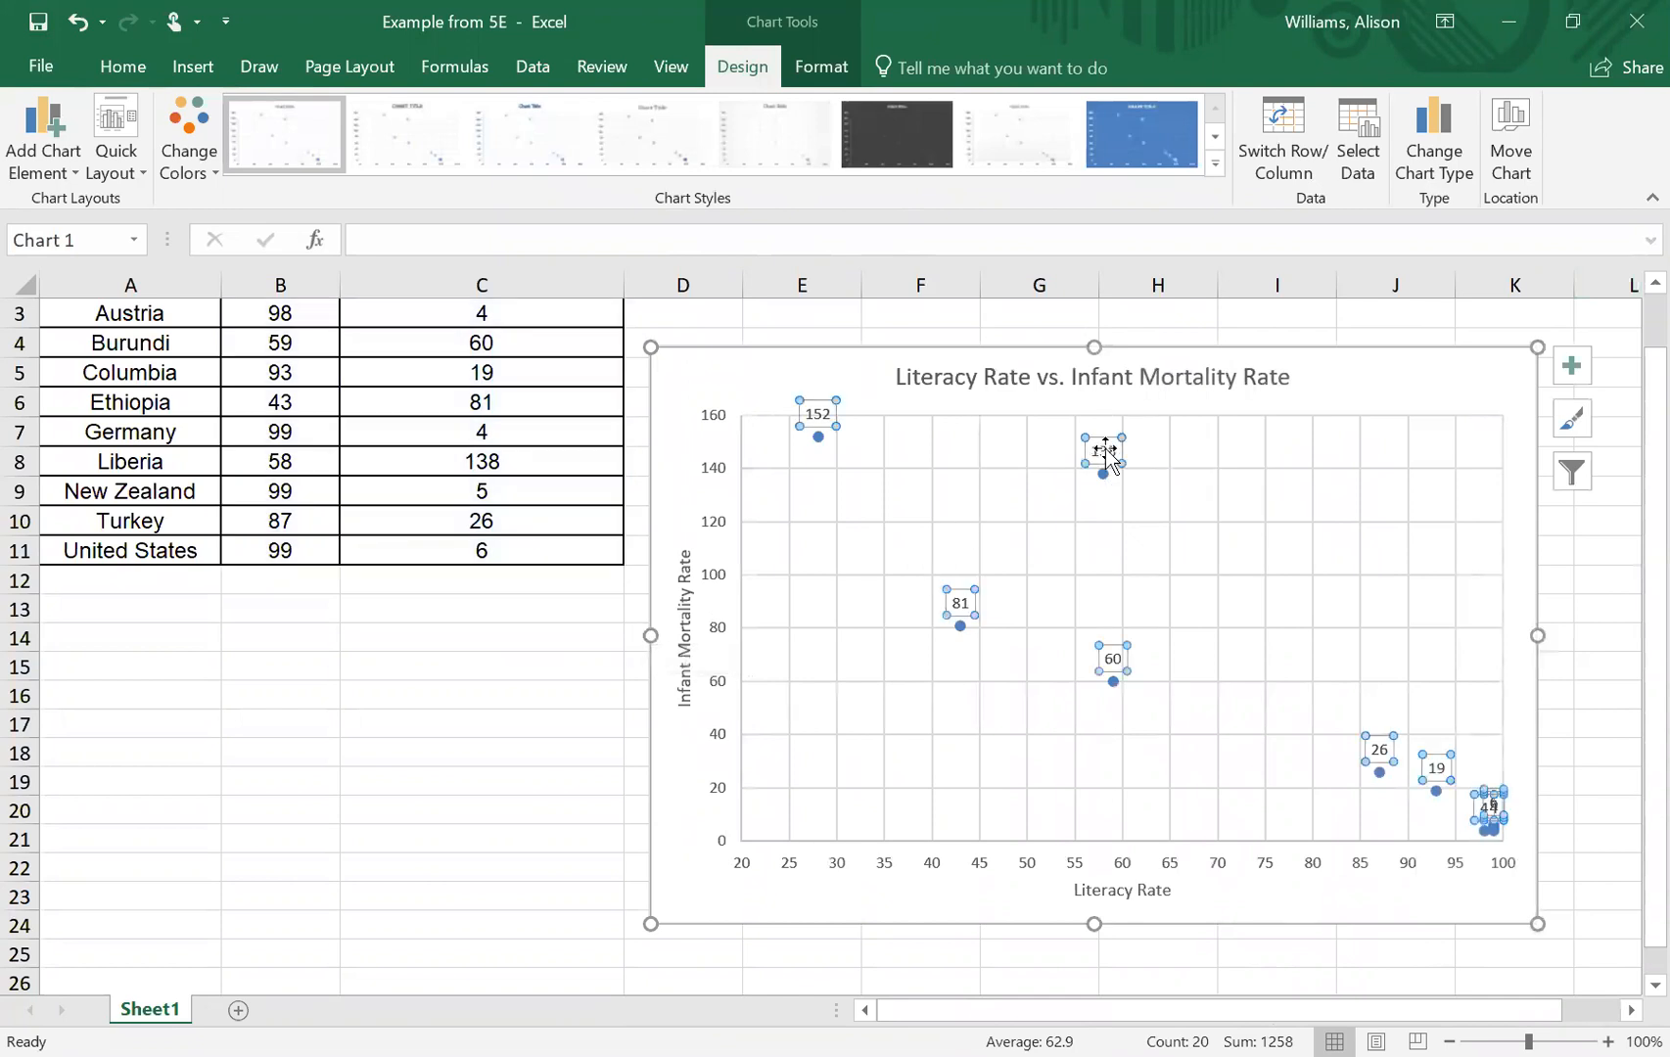
right_click(1107, 456)
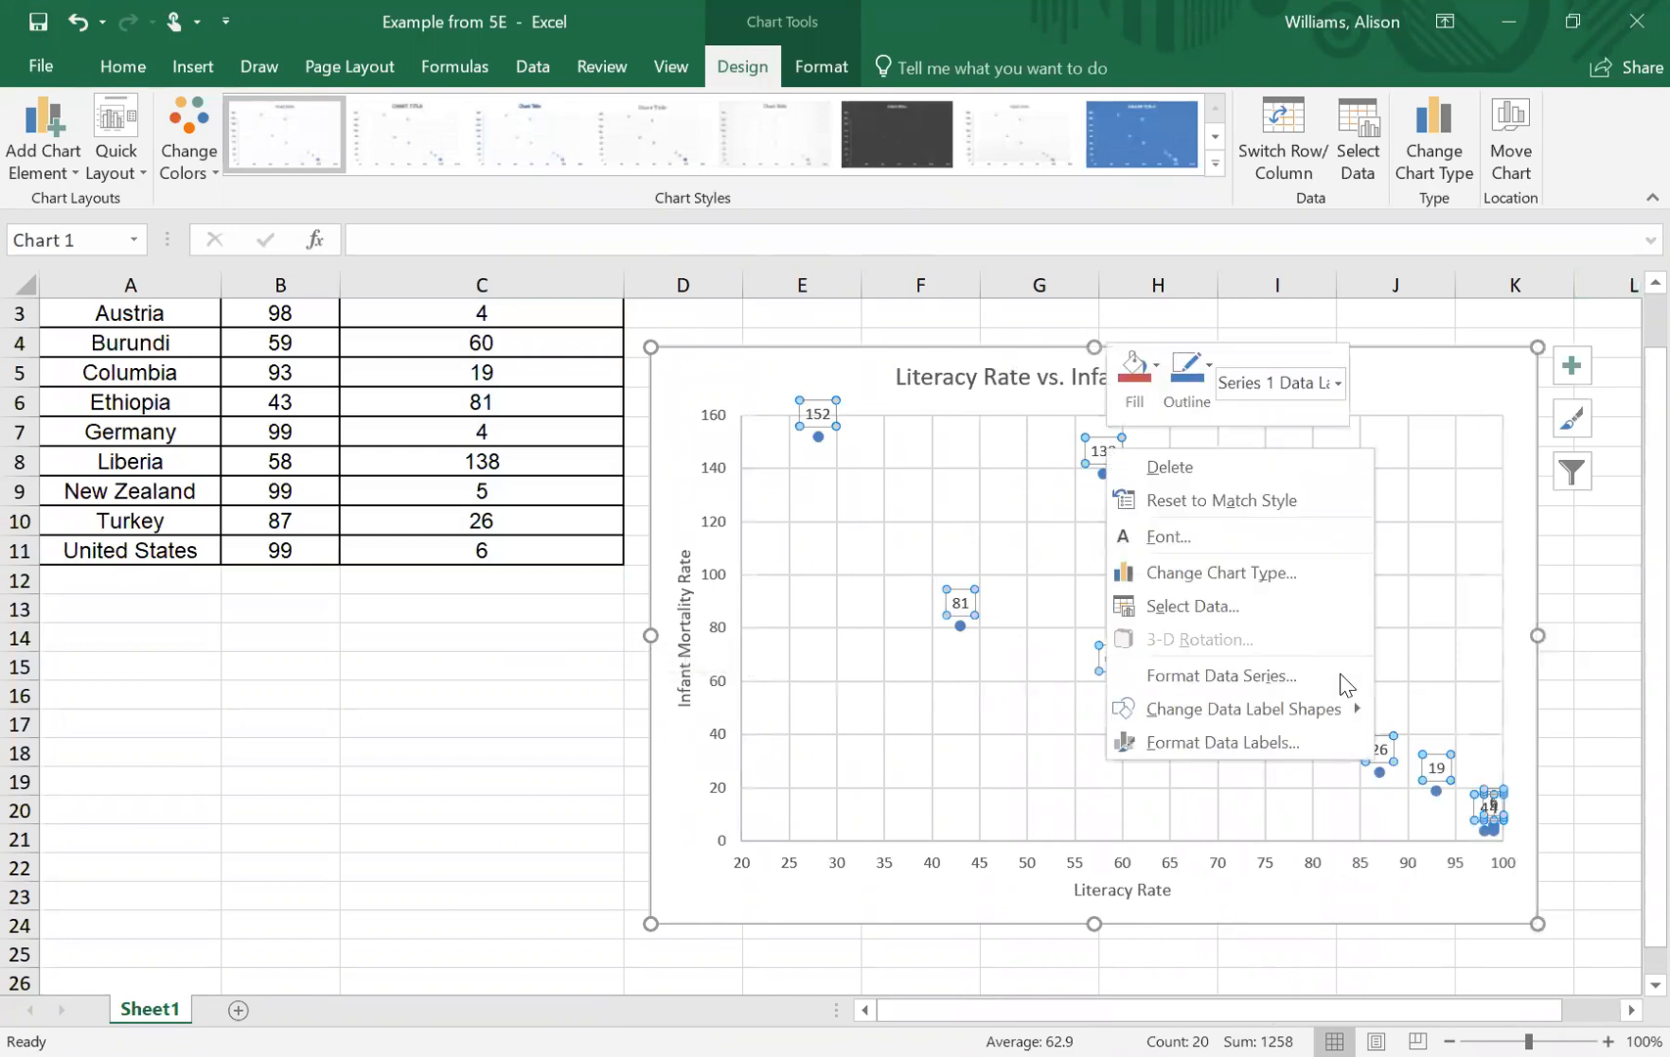
click(1268, 744)
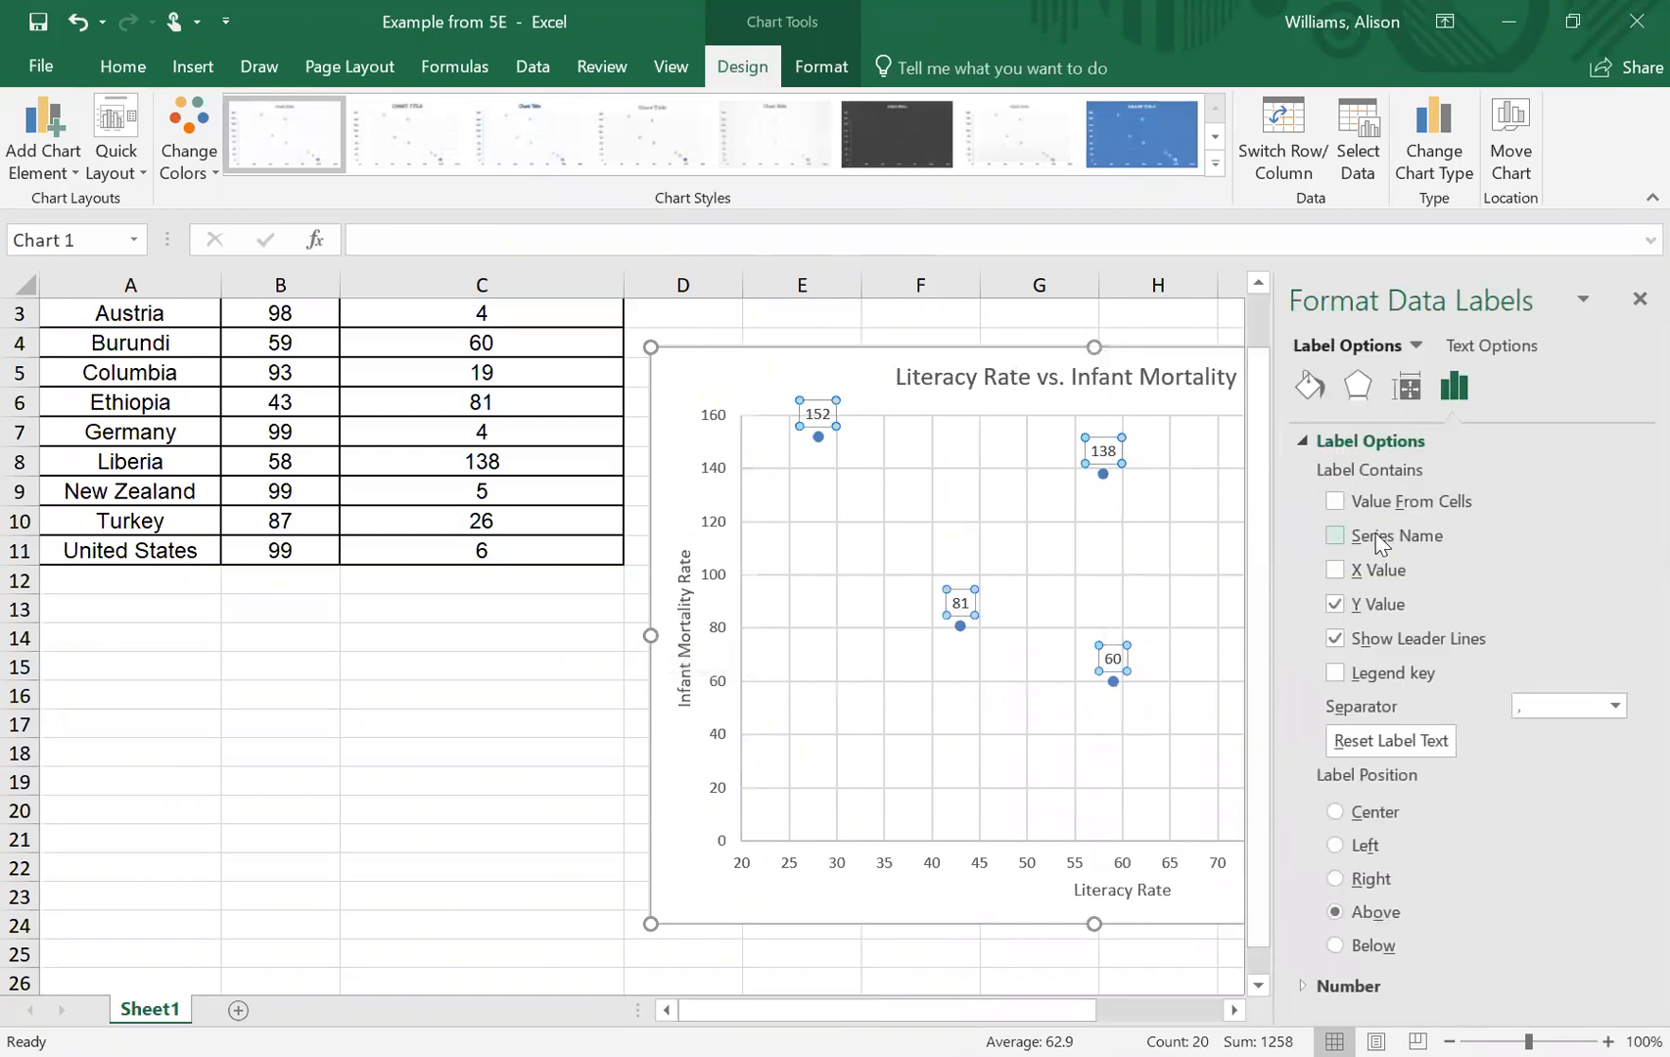
click(1334, 501)
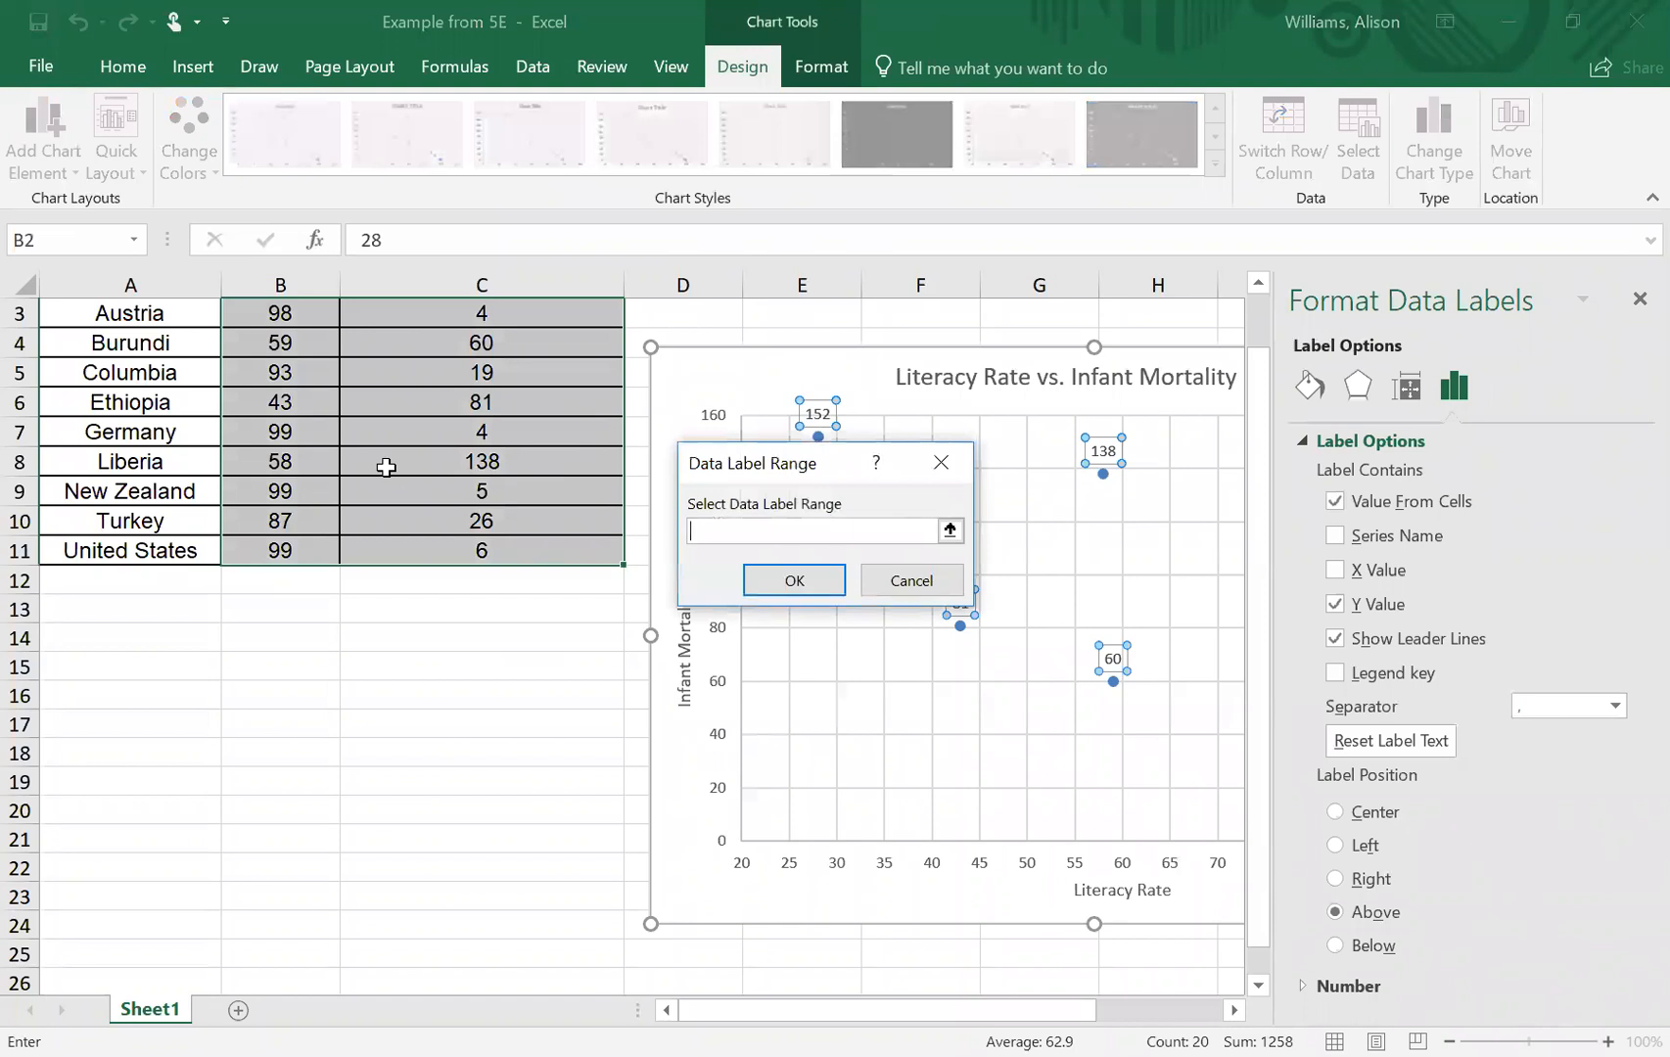
scroll(382, 464, down, 1)
scroll(376, 461, up, 2)
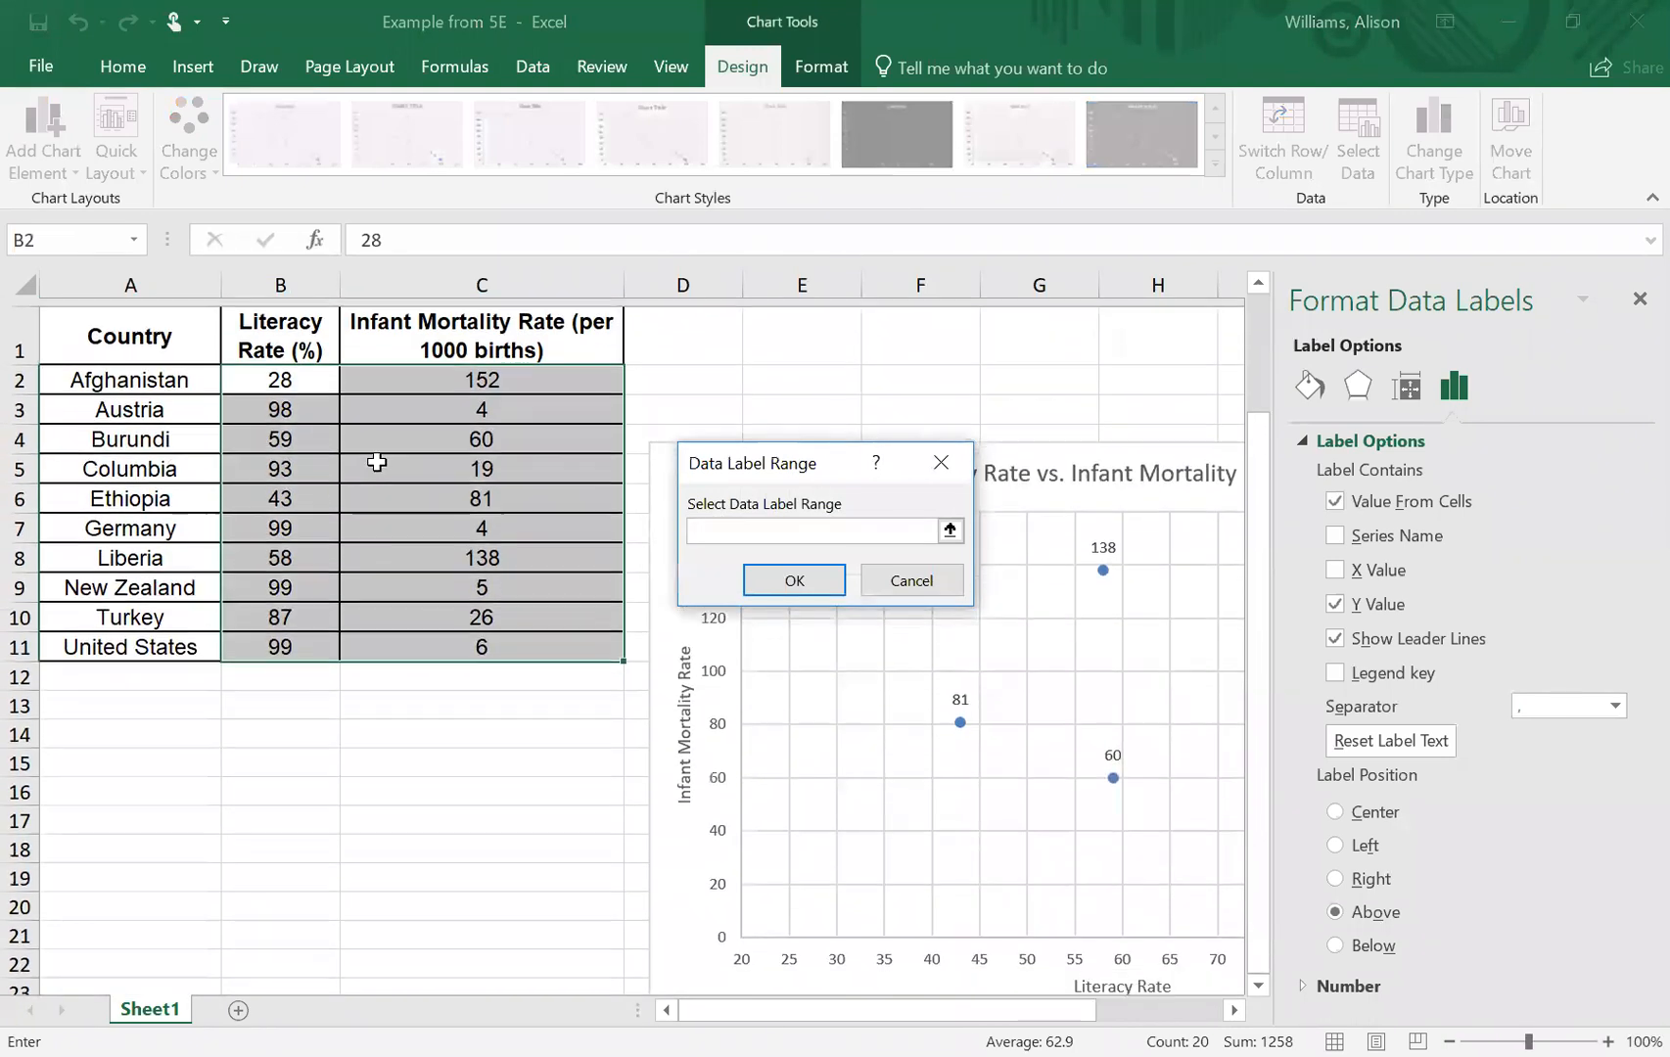
click(149, 370)
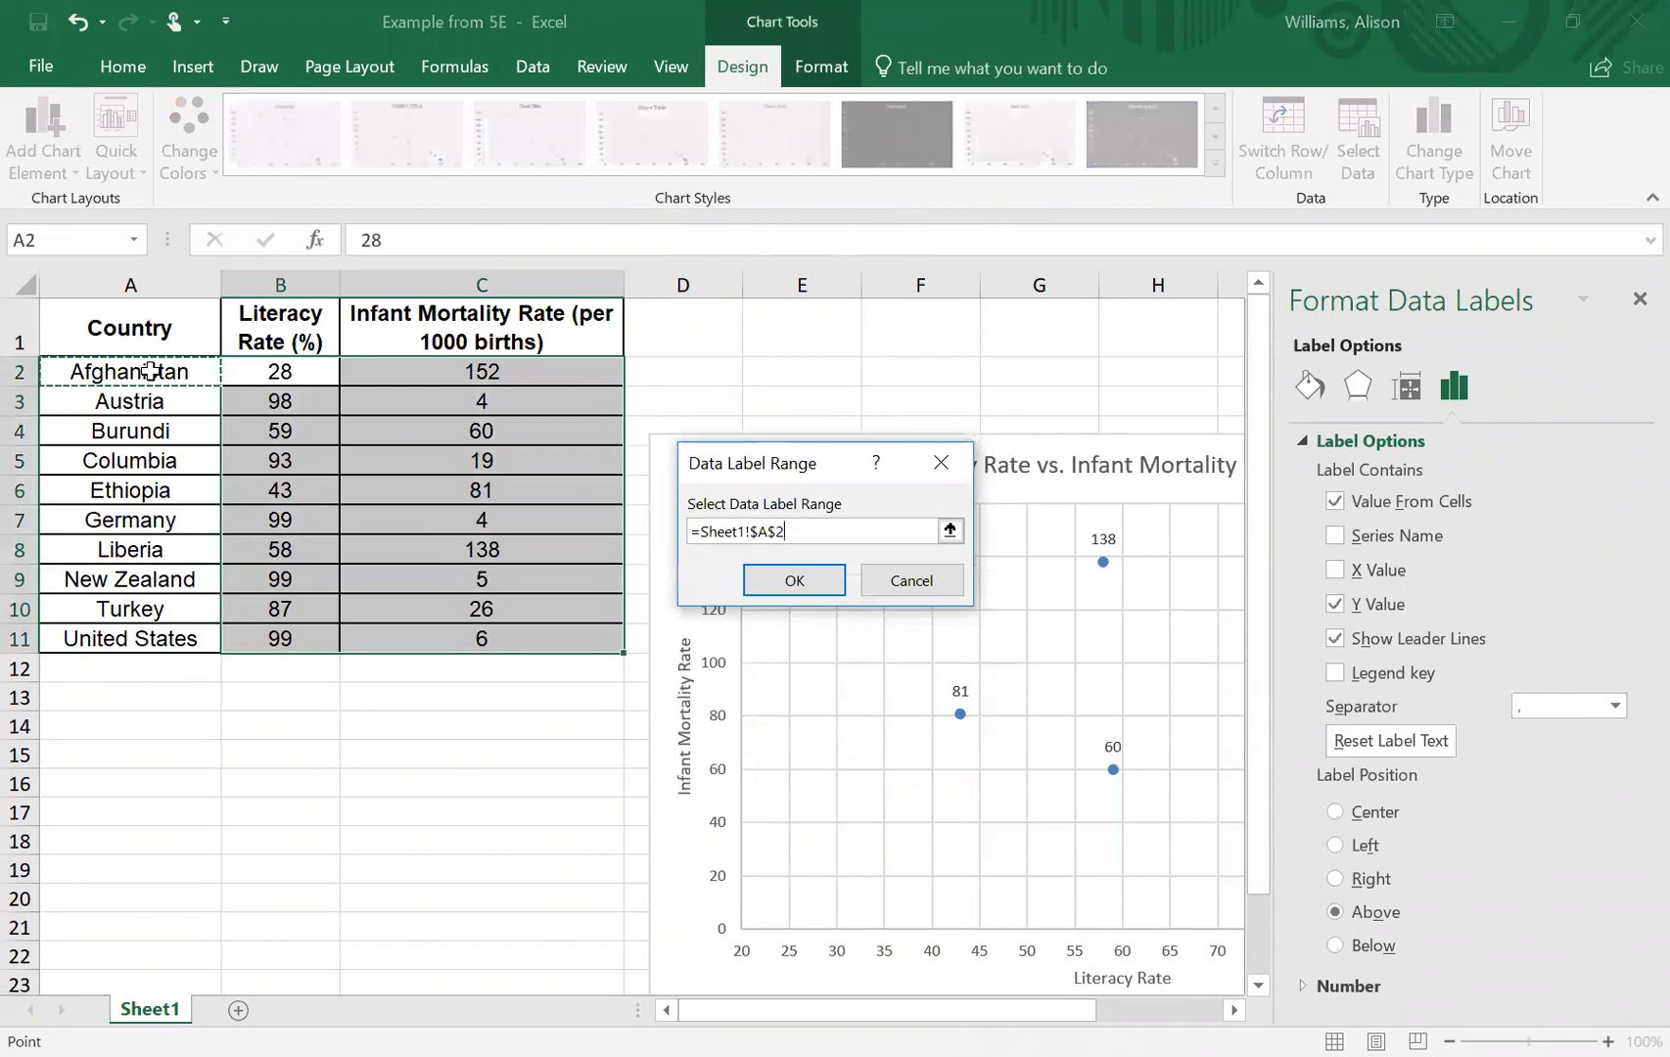
key(ctrl+shift+Down)
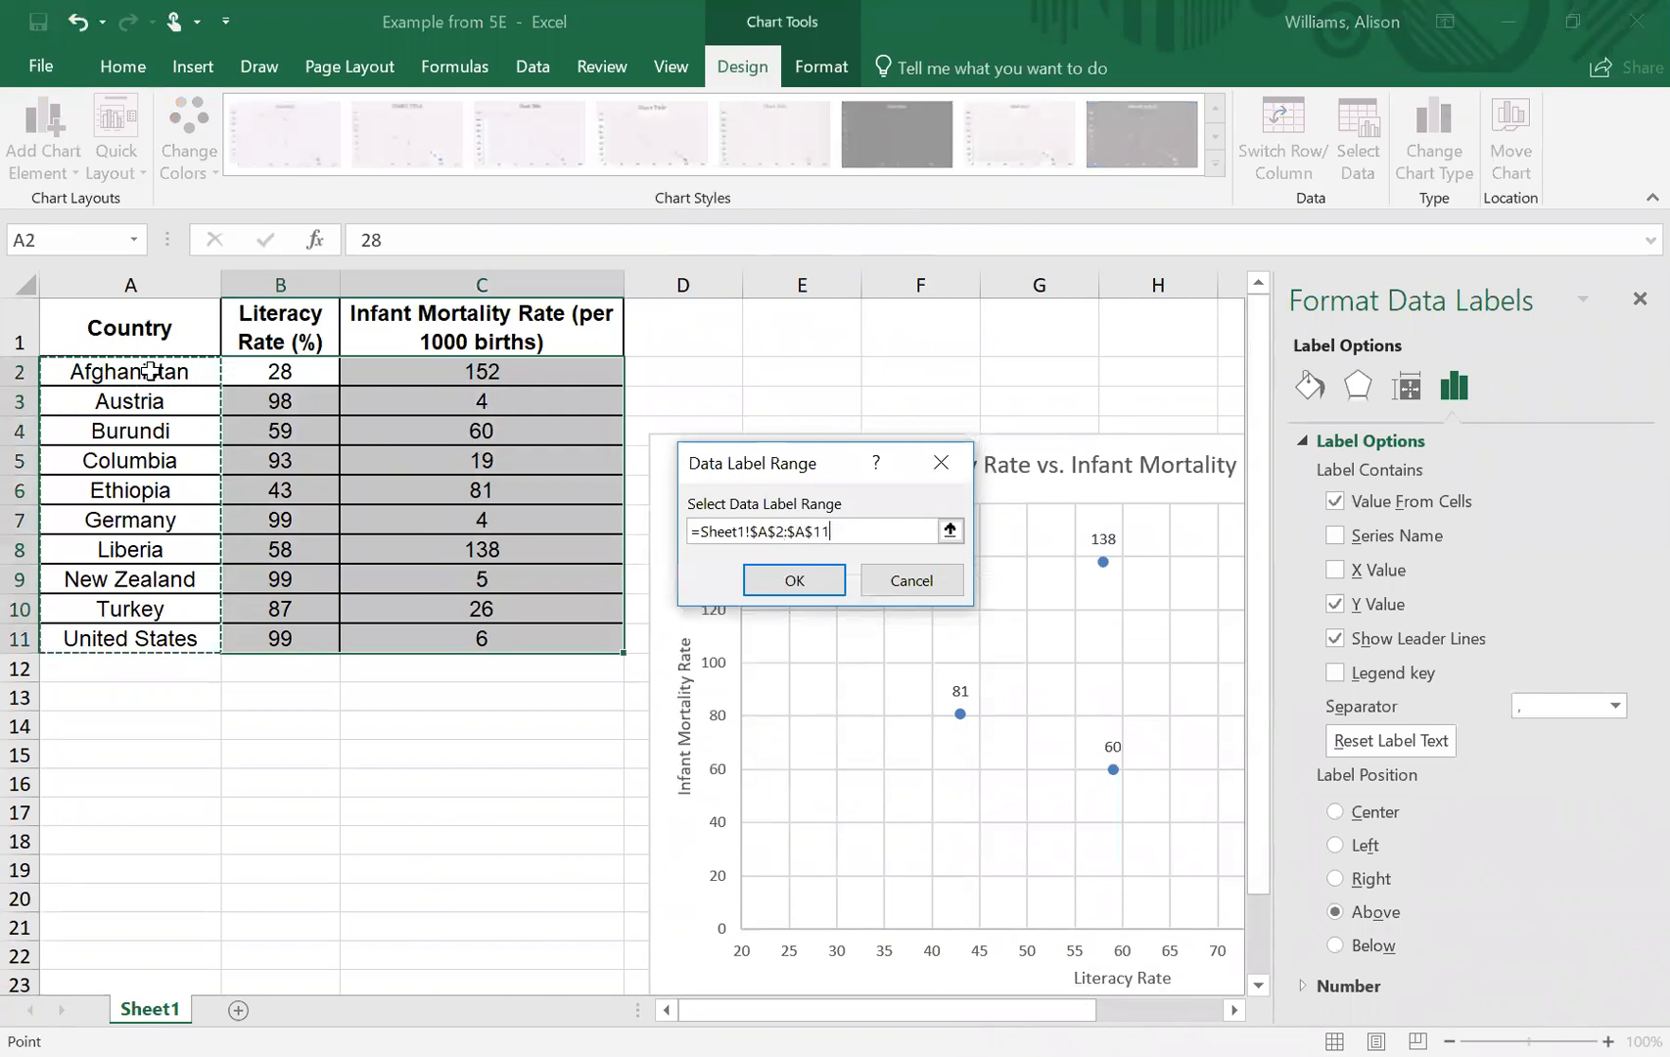
key(Return)
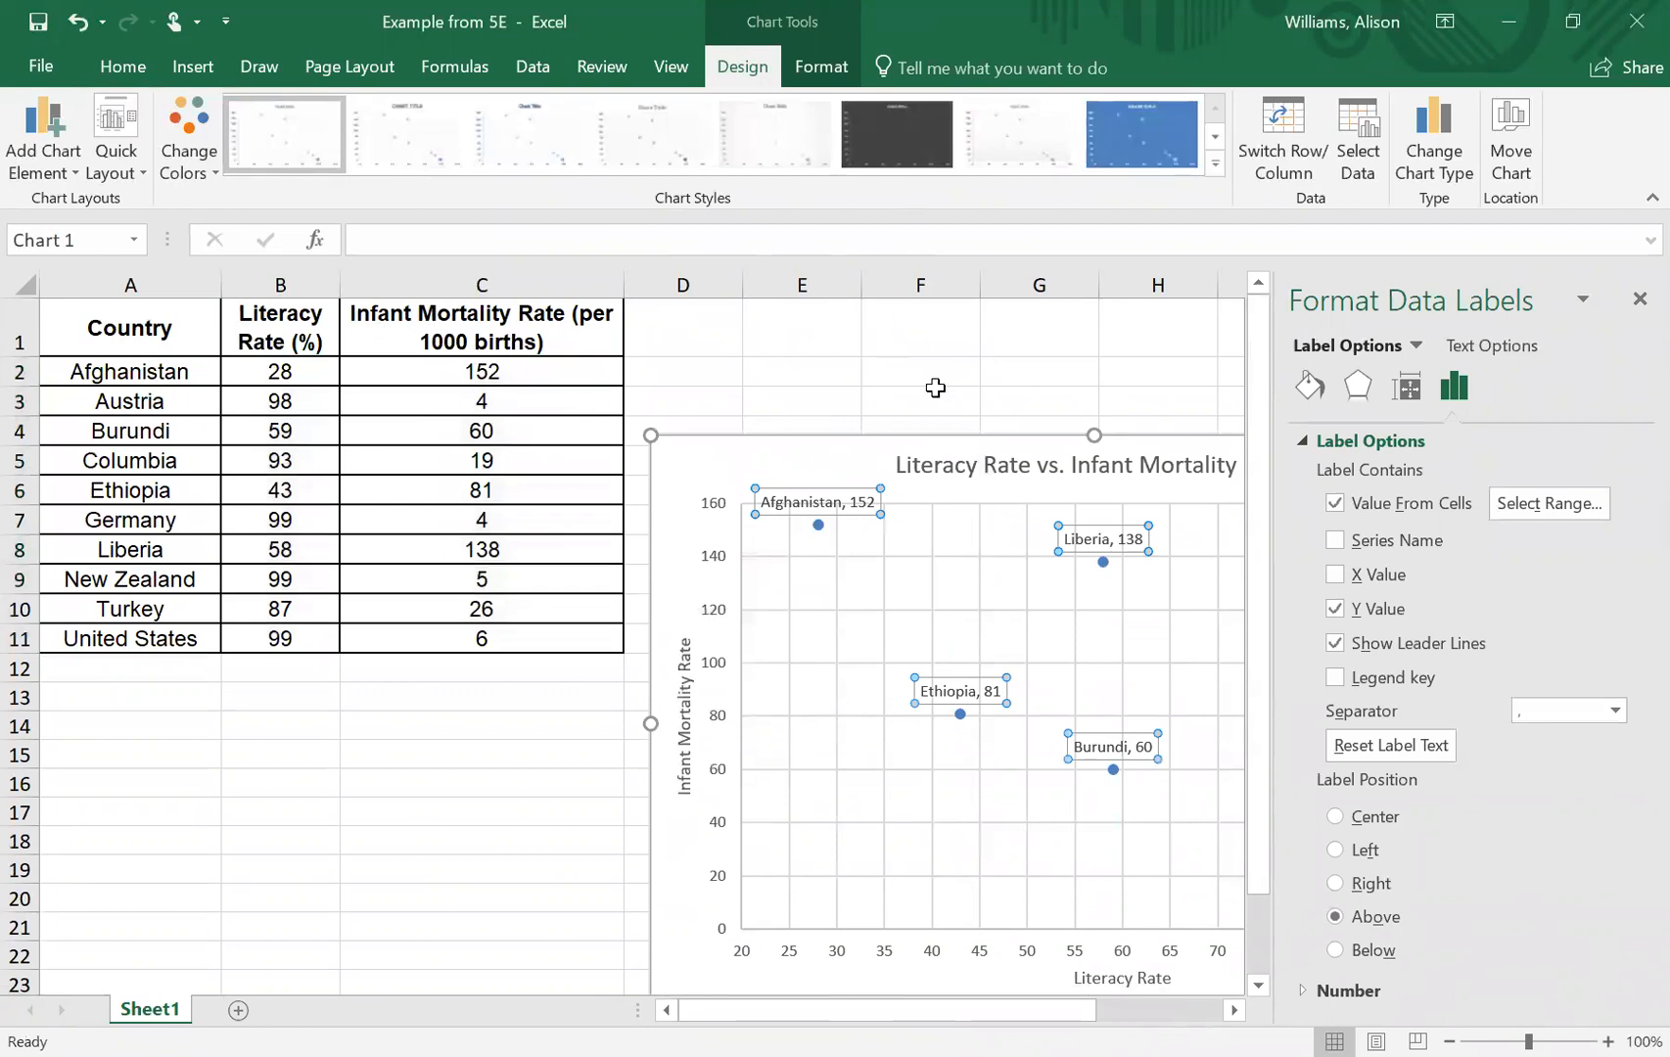
- Remove the Y values from the data labels so only the country names remain, and finish formatting the labels
click(1334, 609)
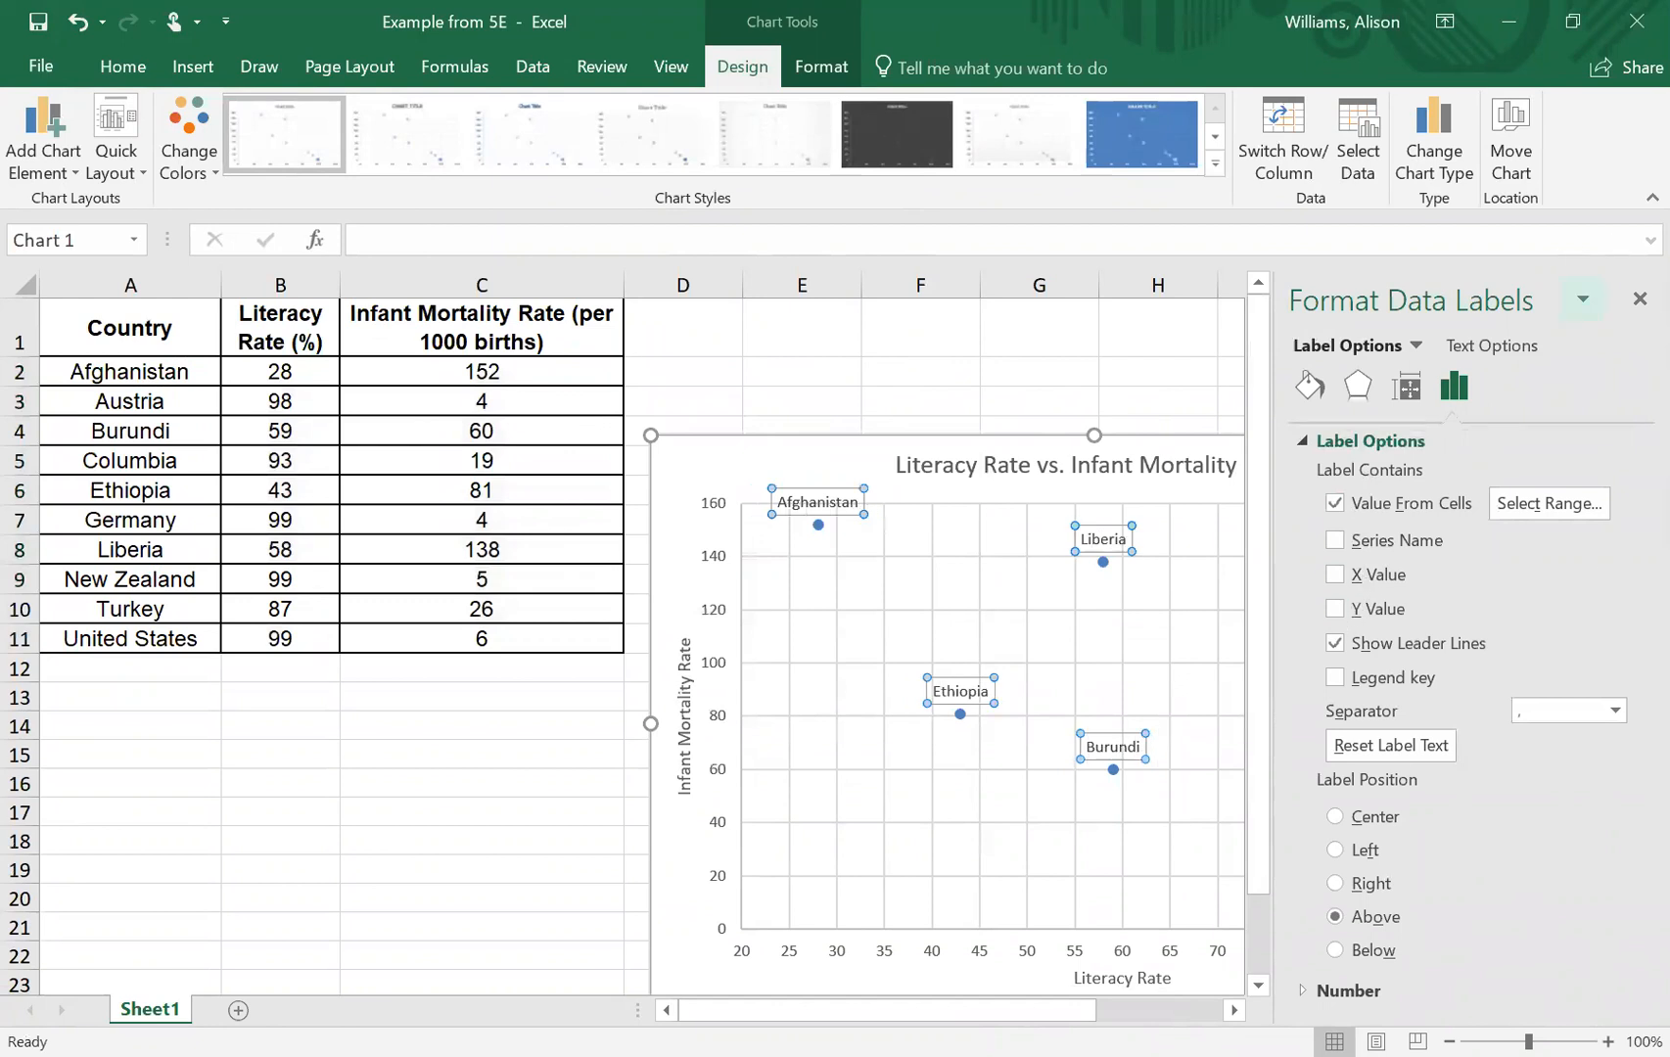
click(1640, 299)
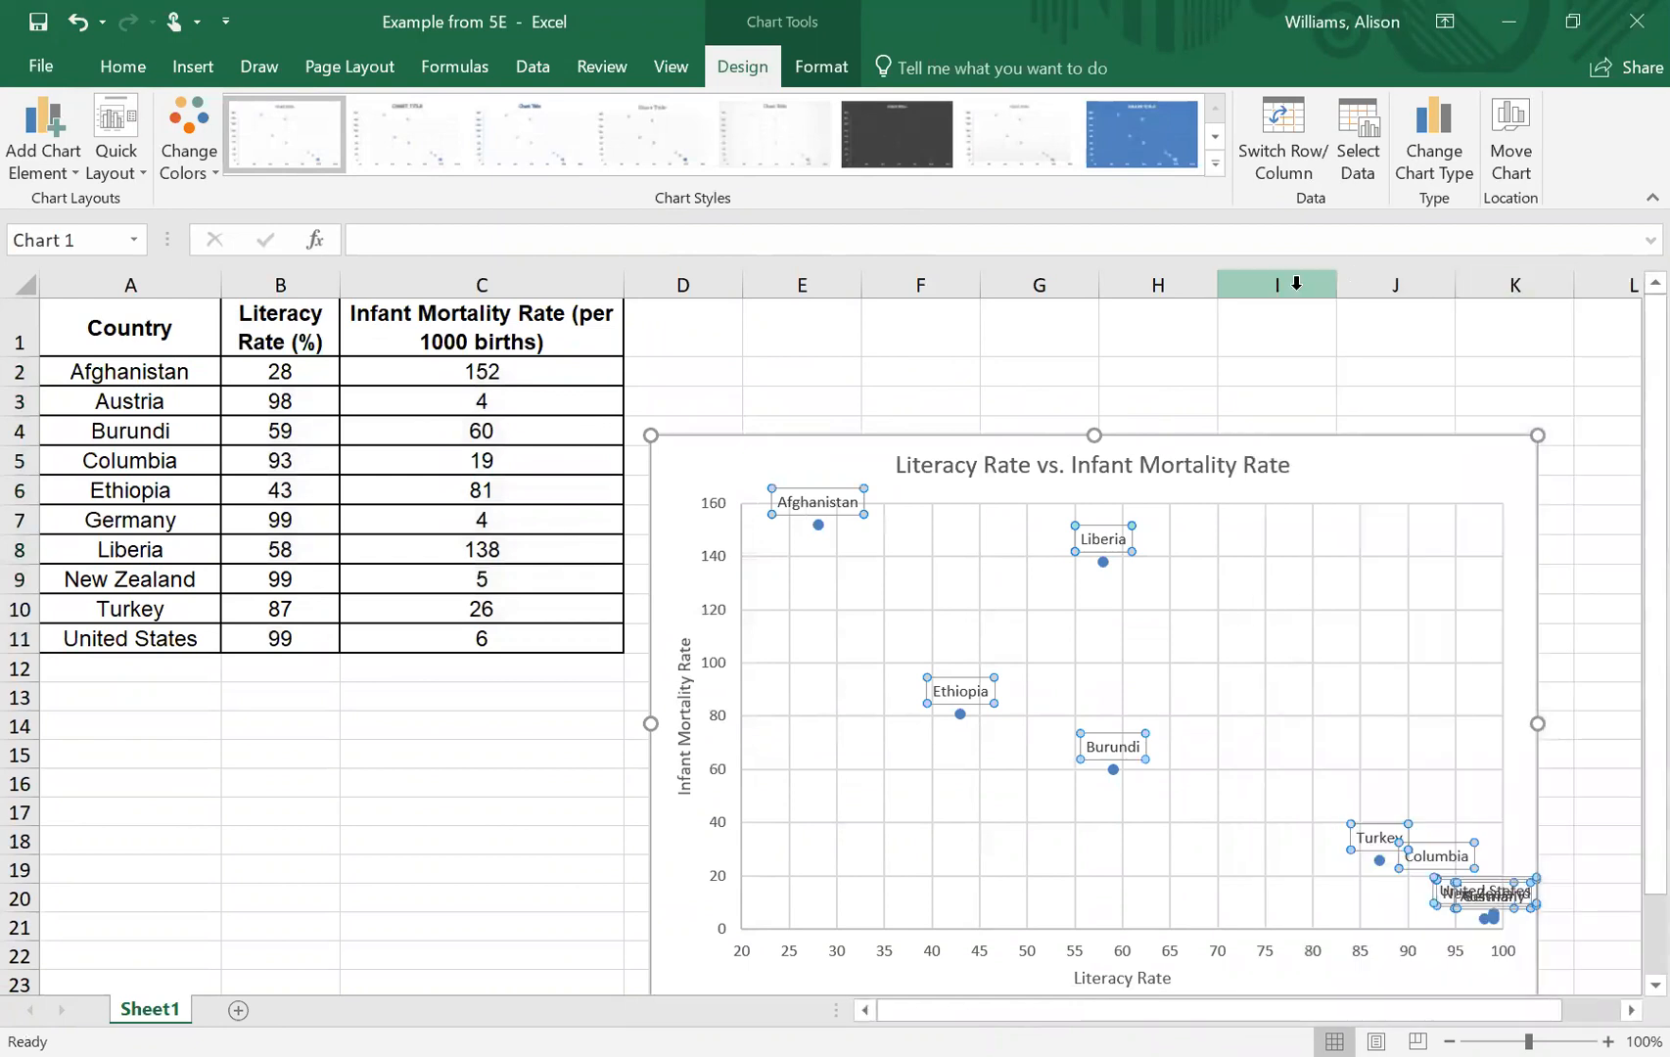
scroll(1598, 512, down, 1)
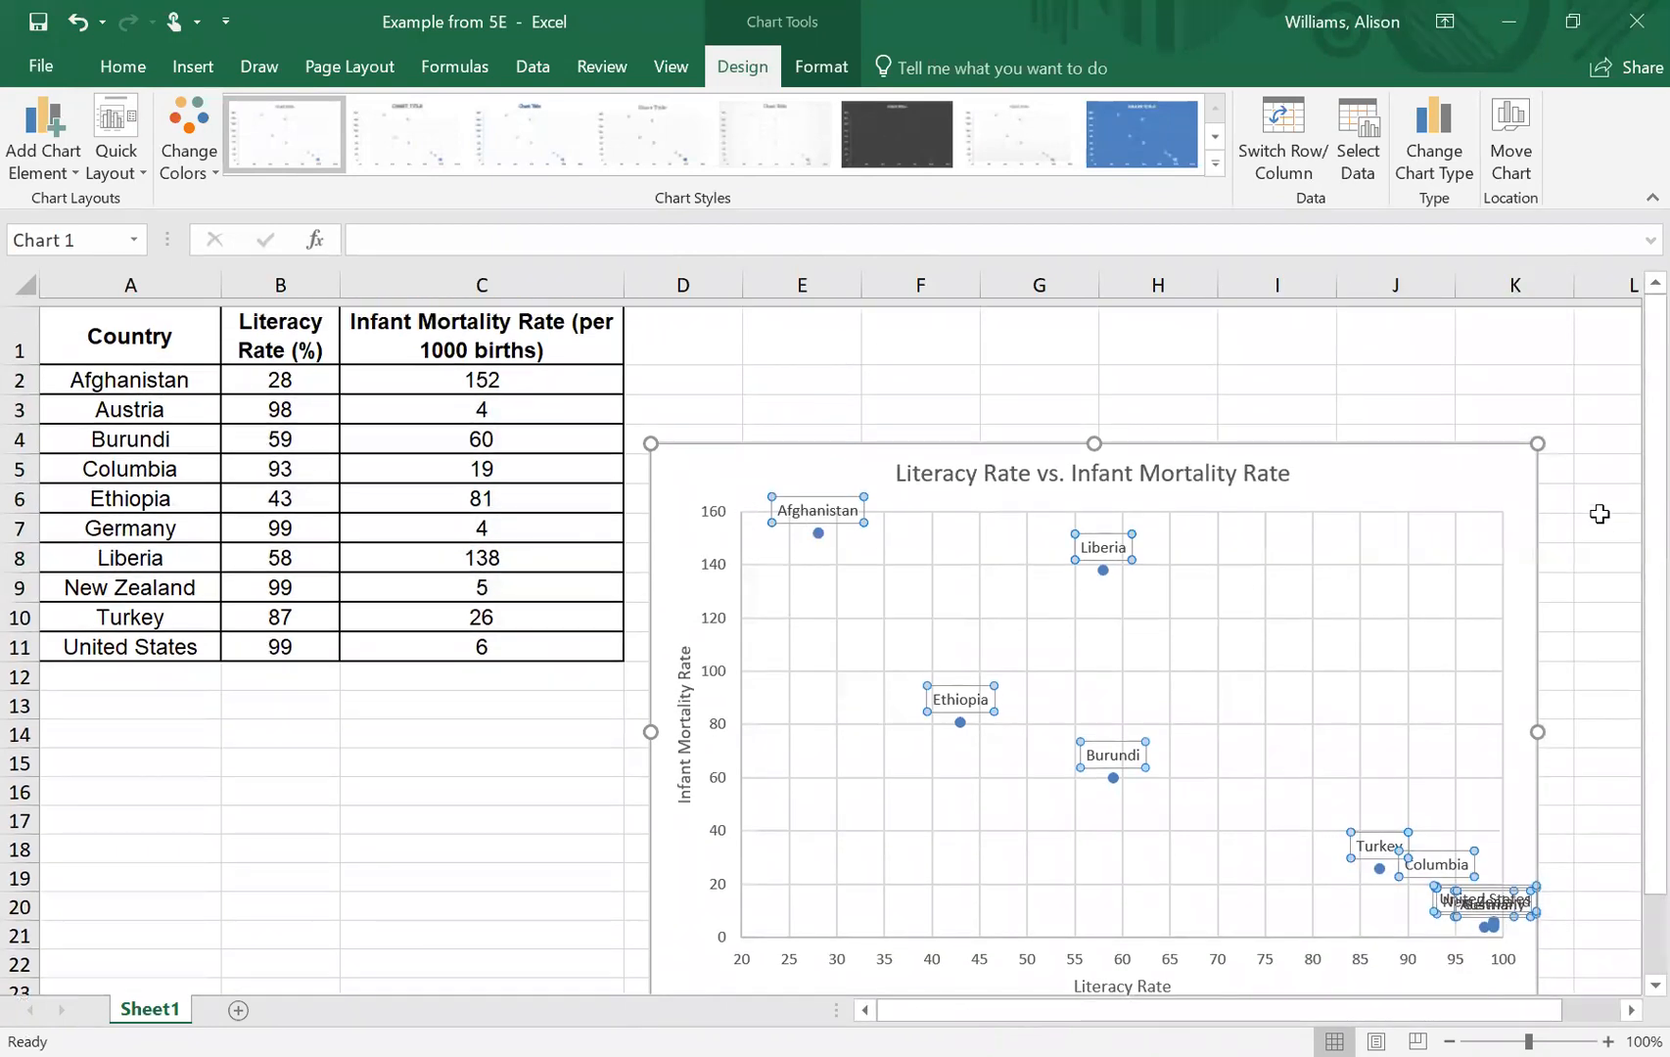